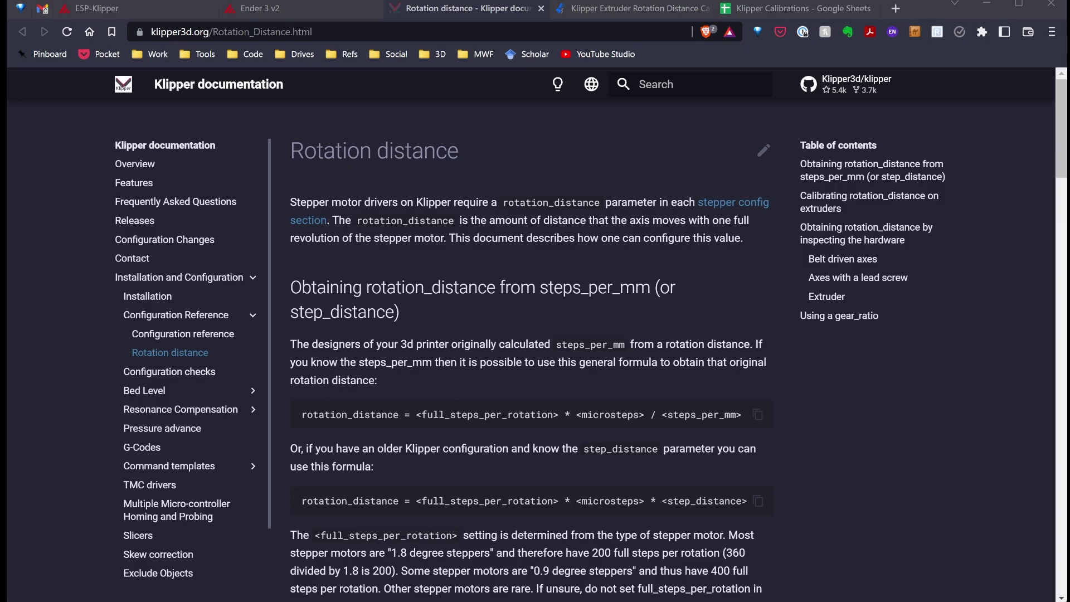
- Scroll the Rotation distance page to the 'Calibrating rotation_distance on extruders' five-step procedure
scroll(360, 287, "down", 5)
scroll(360, 286, "down", 5)
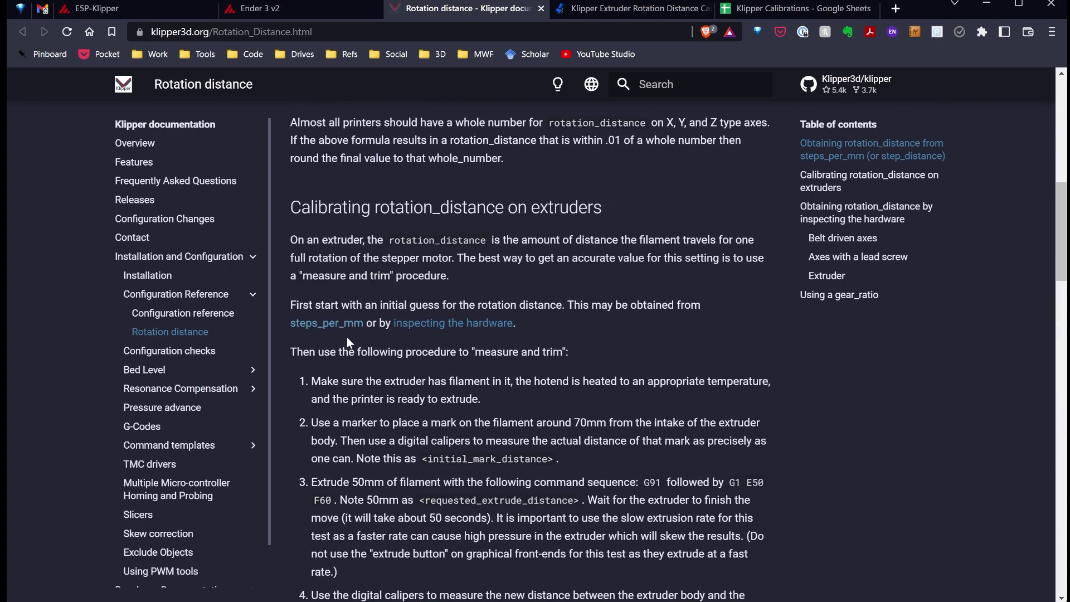
scroll(449, 359, "down", 3)
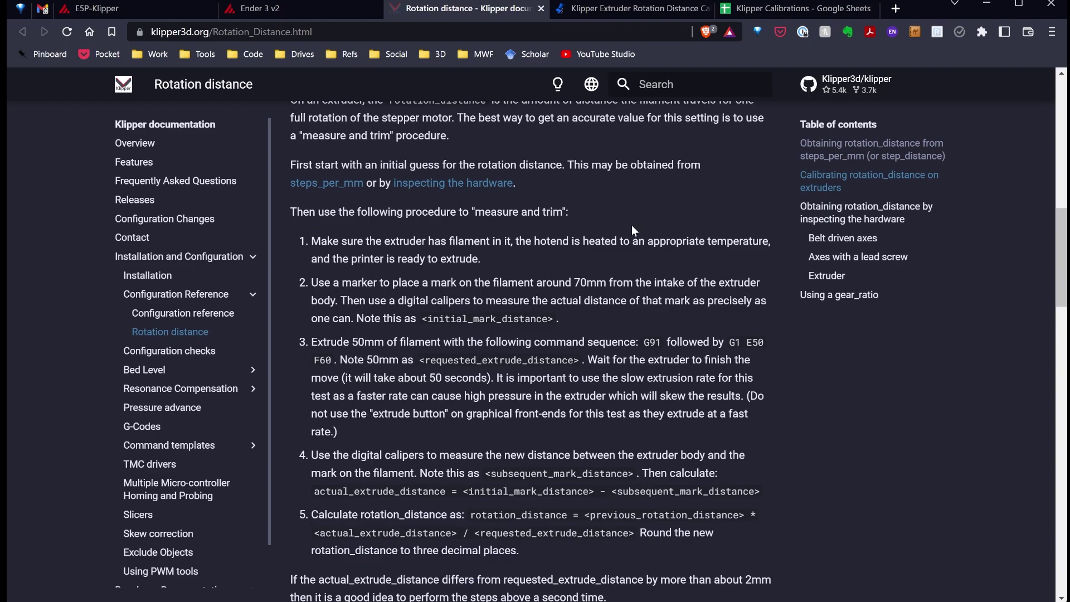
scroll(457, 371, "down", 1)
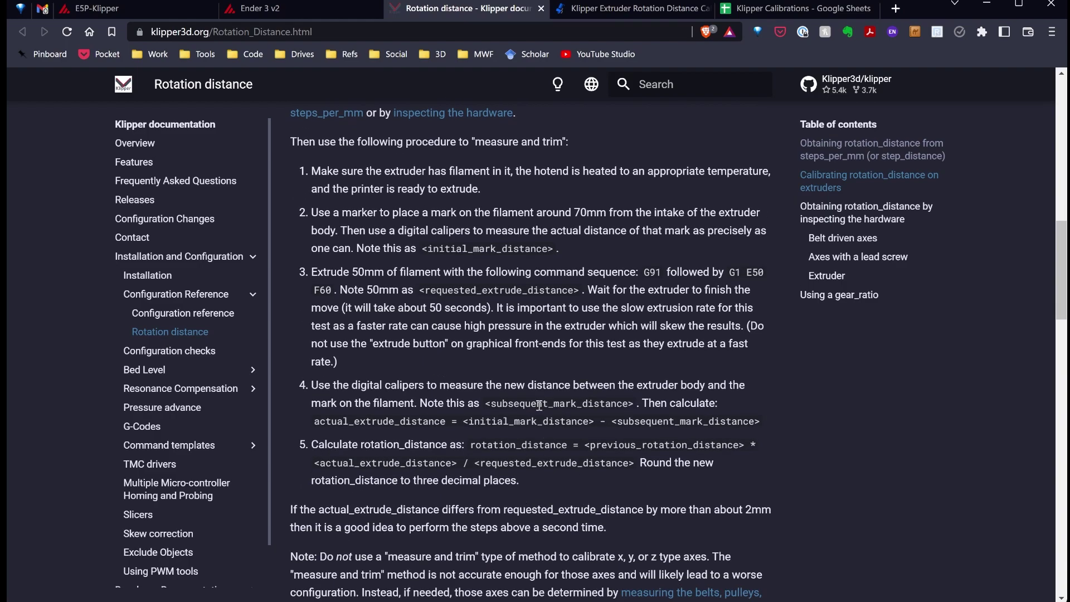
scroll(539, 404, "up", 3)
scroll(537, 404, "down", 3)
scroll(438, 387, "up", 2)
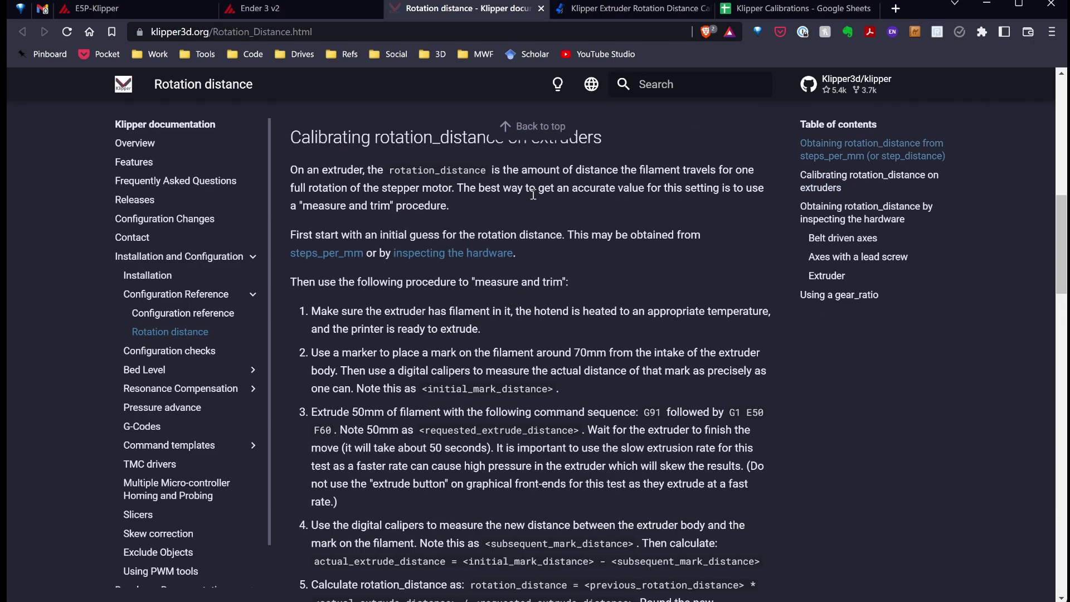
- Show the calculator form converting 400 E steps with 16 microsteps into rotation distance 8
left_click(603, 9)
scroll(409, 334, "up", 10)
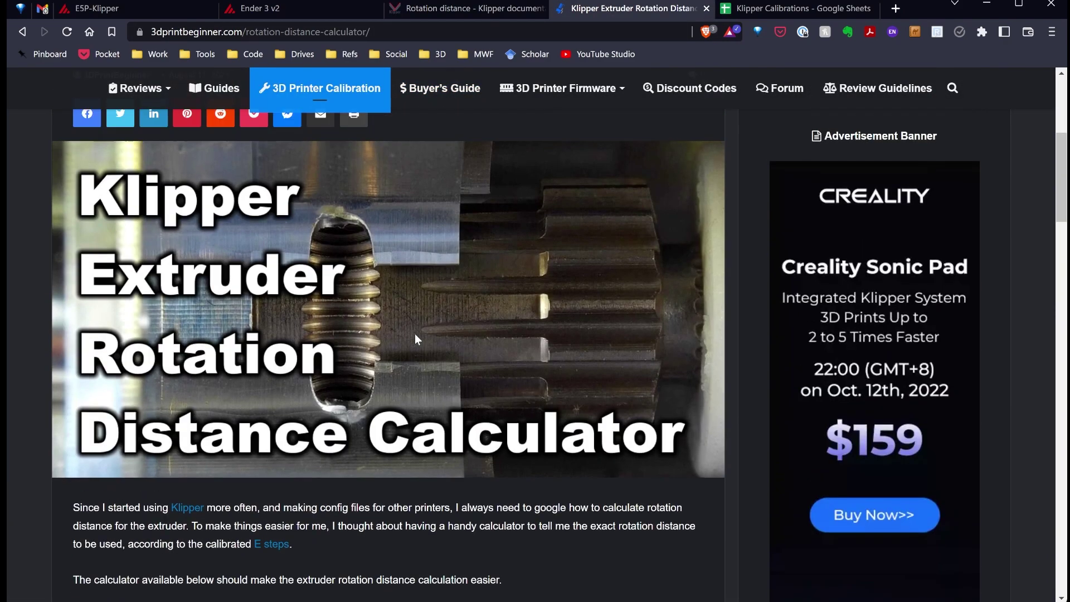
scroll(415, 333, "down", 3)
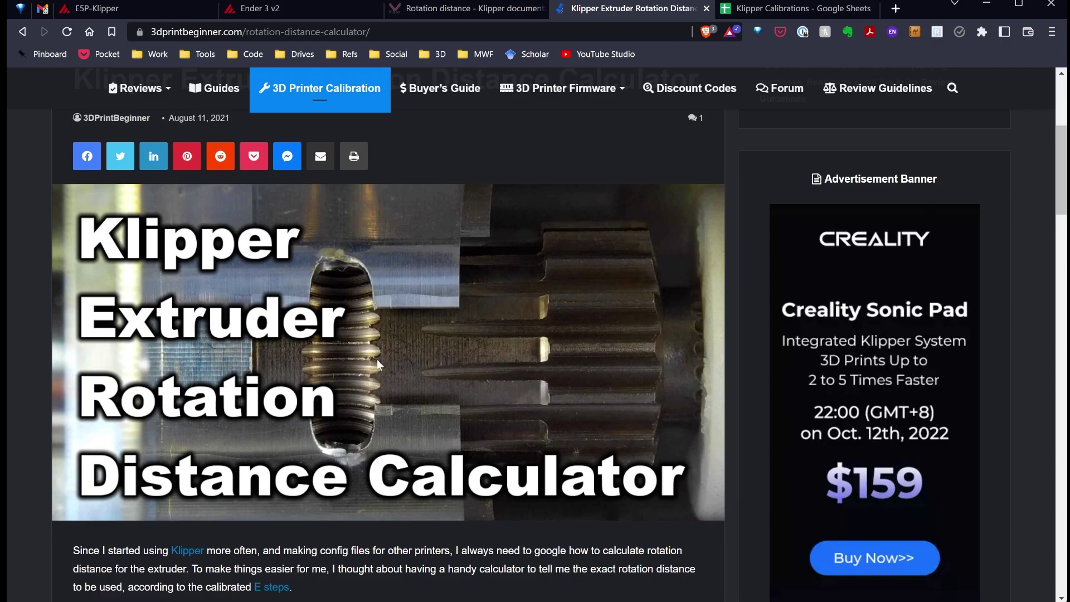
scroll(231, 370, "down", 20)
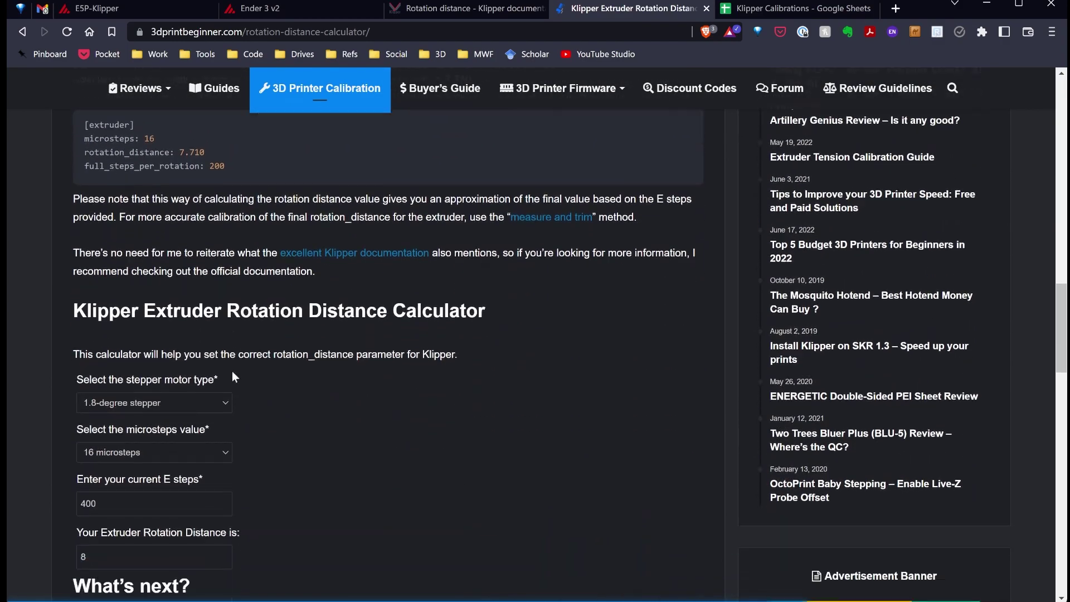
scroll(233, 372, "down", 2)
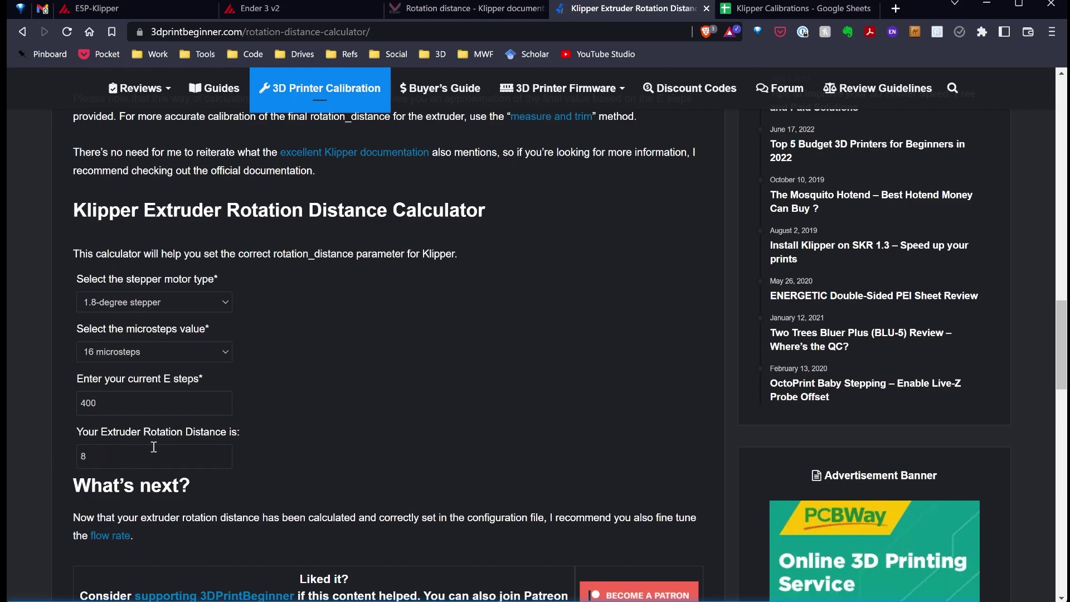
- Bring up the Klipper Calibrations spreadsheet and dismiss the reference link preview
left_click(782, 9)
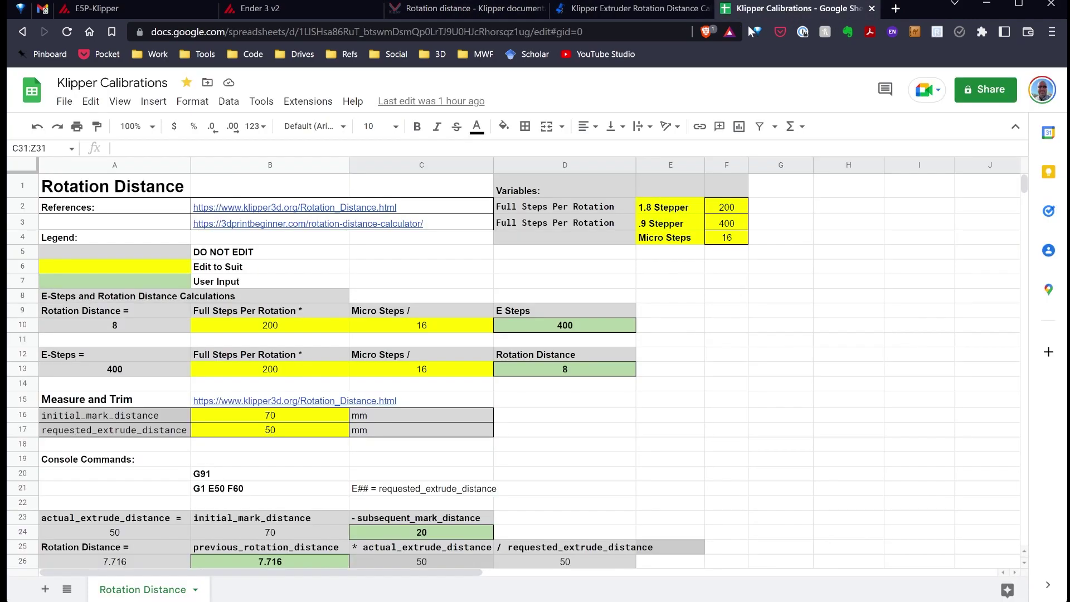
mouse_move(327, 400)
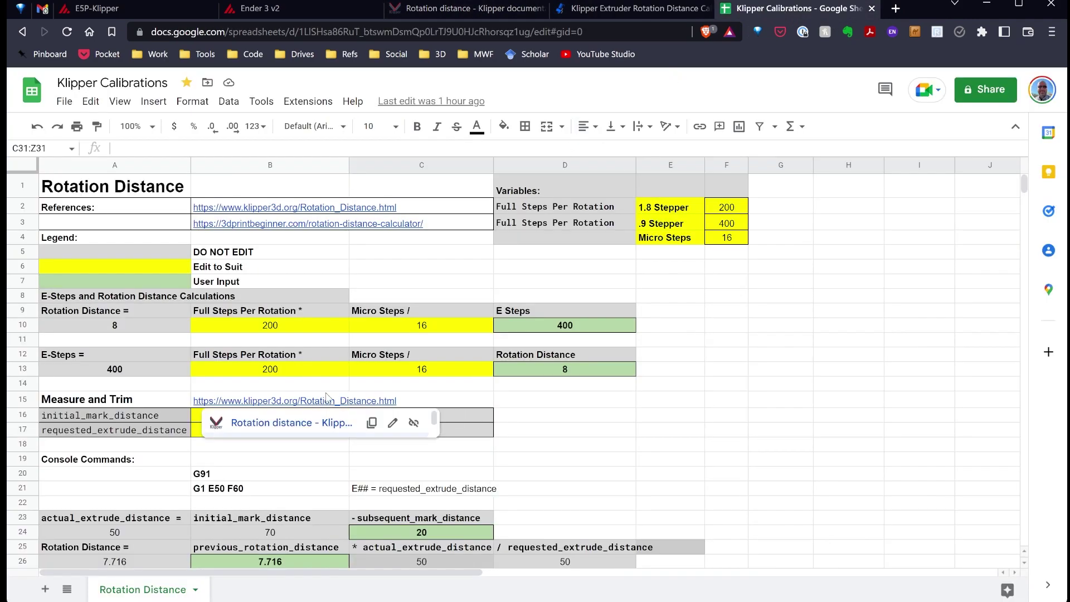
left_click(775, 475)
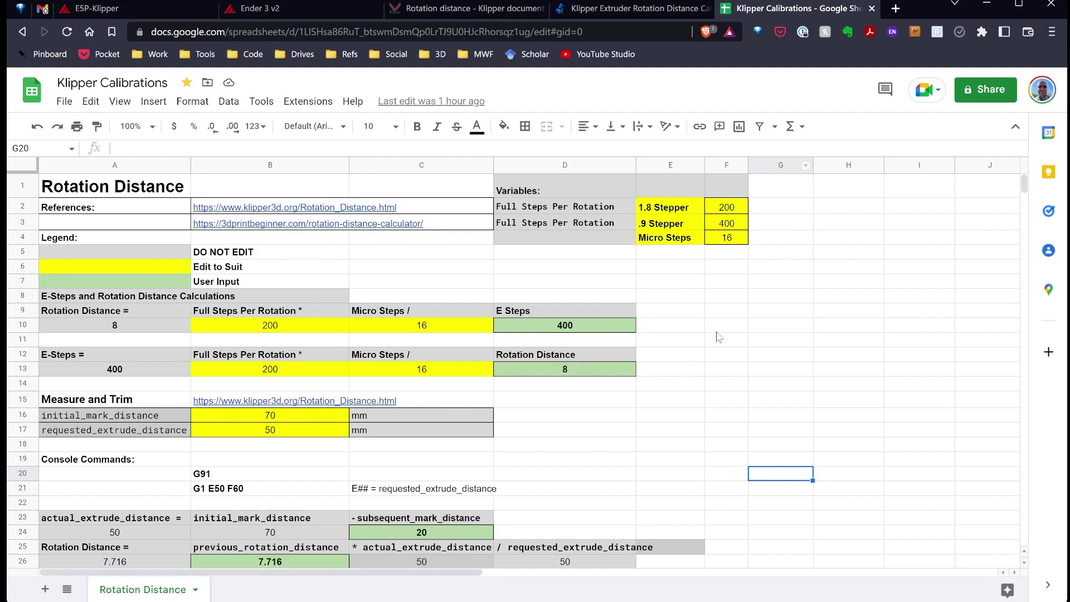
type("w")
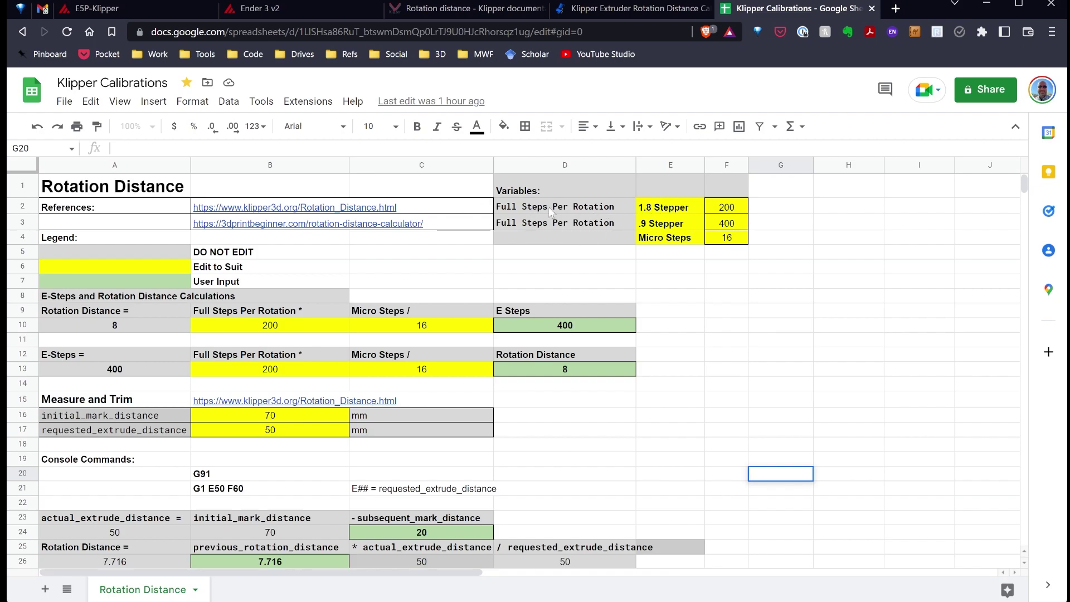
- Review the 1.8 and .9 stepper full-steps and Micro Steps variables, then view the Ender 3 v2 dashboard
left_click_drag(548, 206, 648, 215)
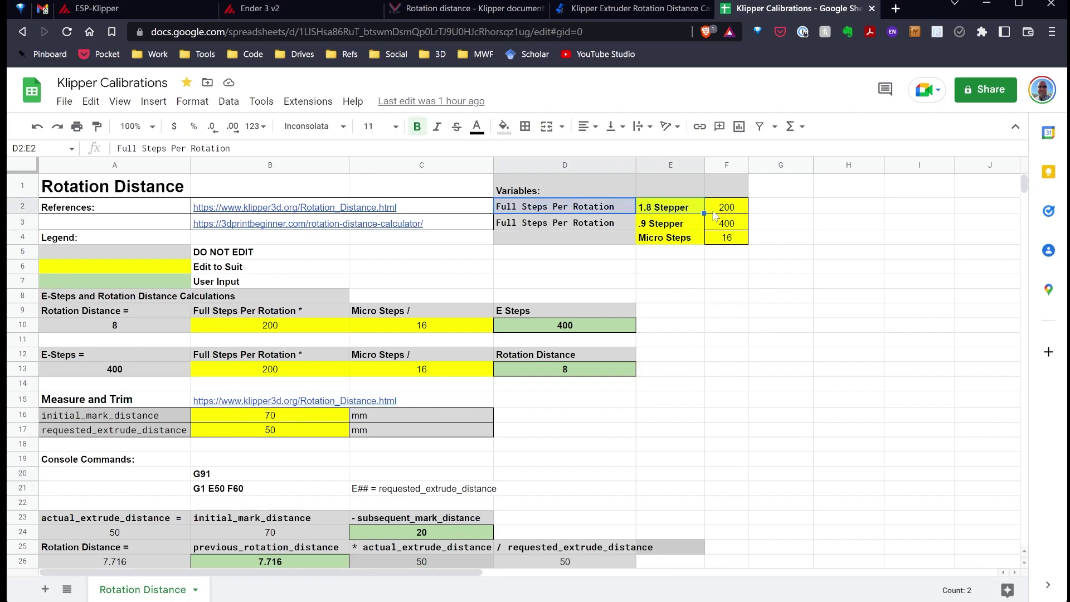
left_click(642, 229)
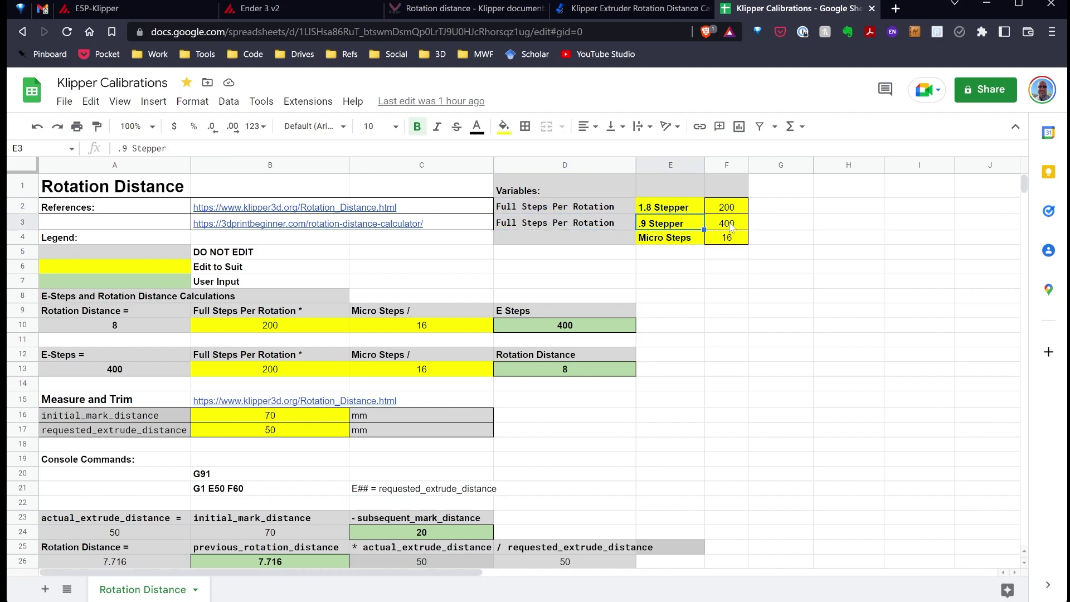
left_click(665, 244)
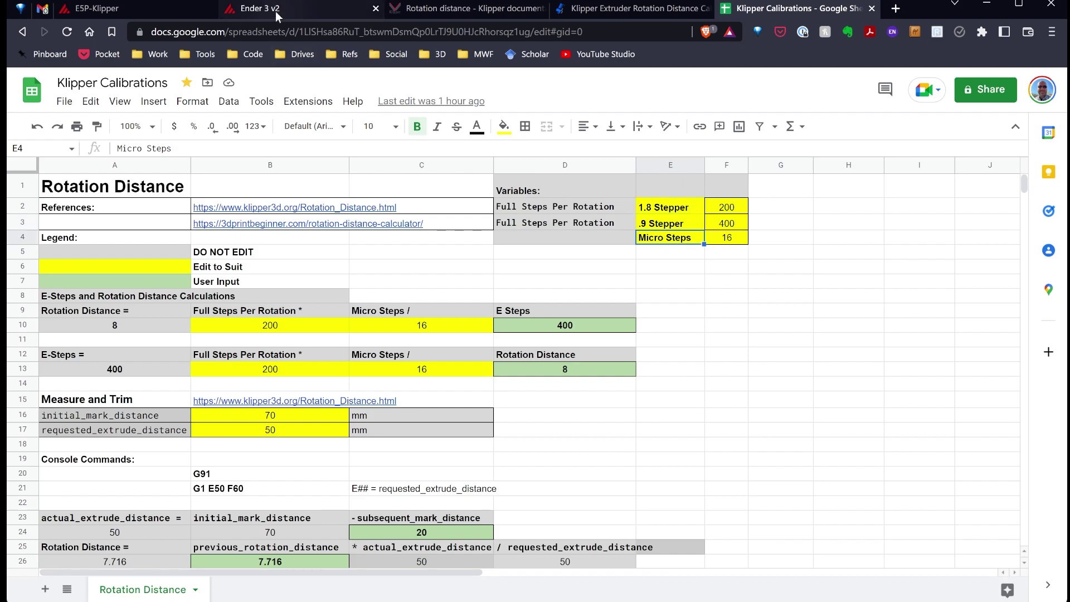
left_click(256, 8)
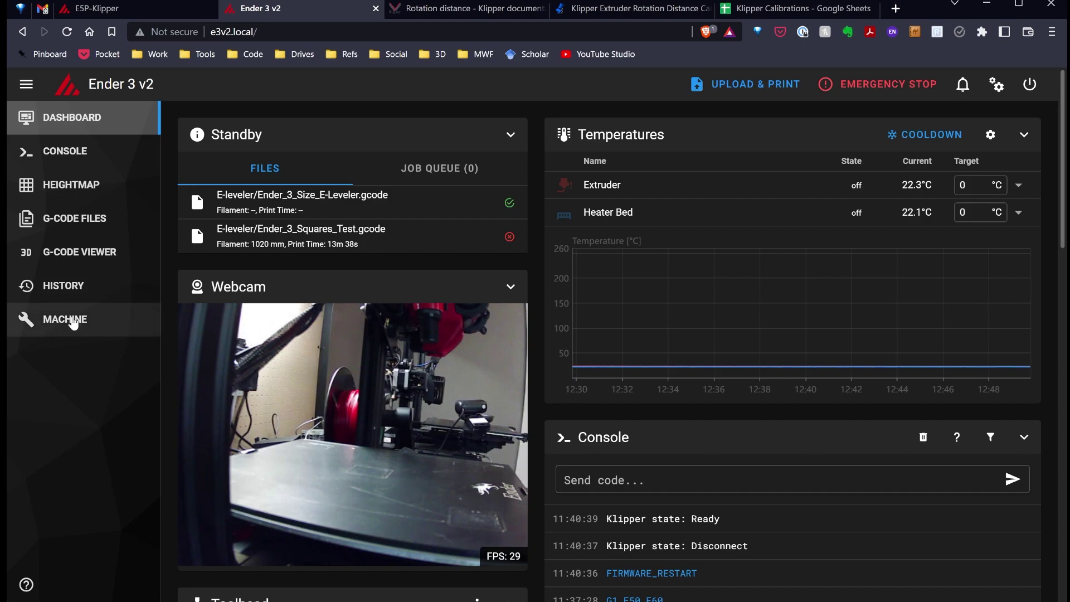
- Check E5P-Klipper printer.cfg's [extruder]: rotation_distance 7.524000503543734 and 16 microsteps, then return to the sheet
left_click(133, 9)
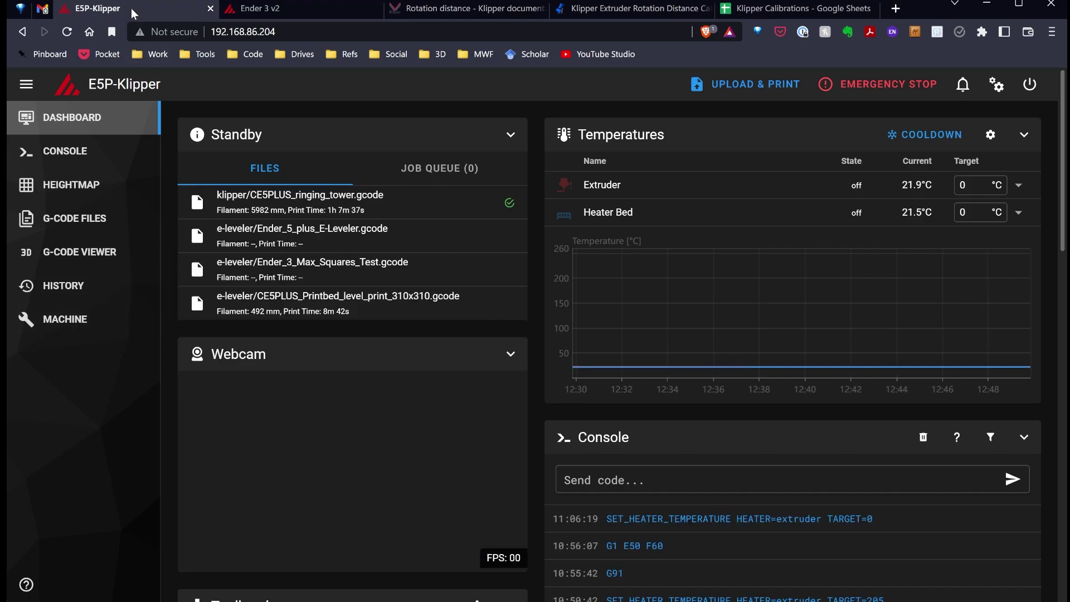
left_click(71, 322)
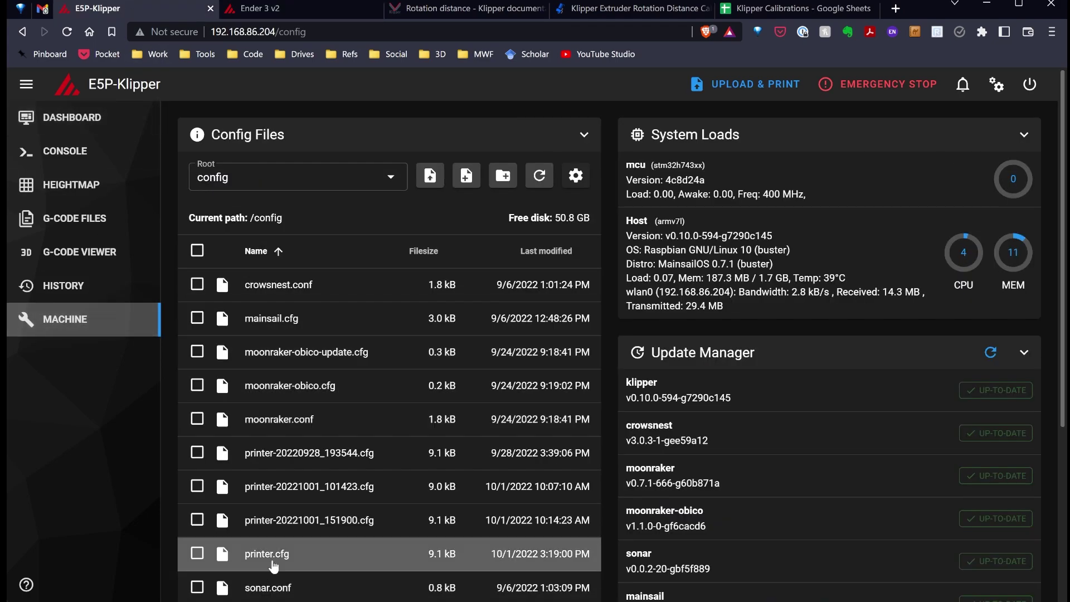
left_click(279, 549)
scroll(339, 410, "down", 10)
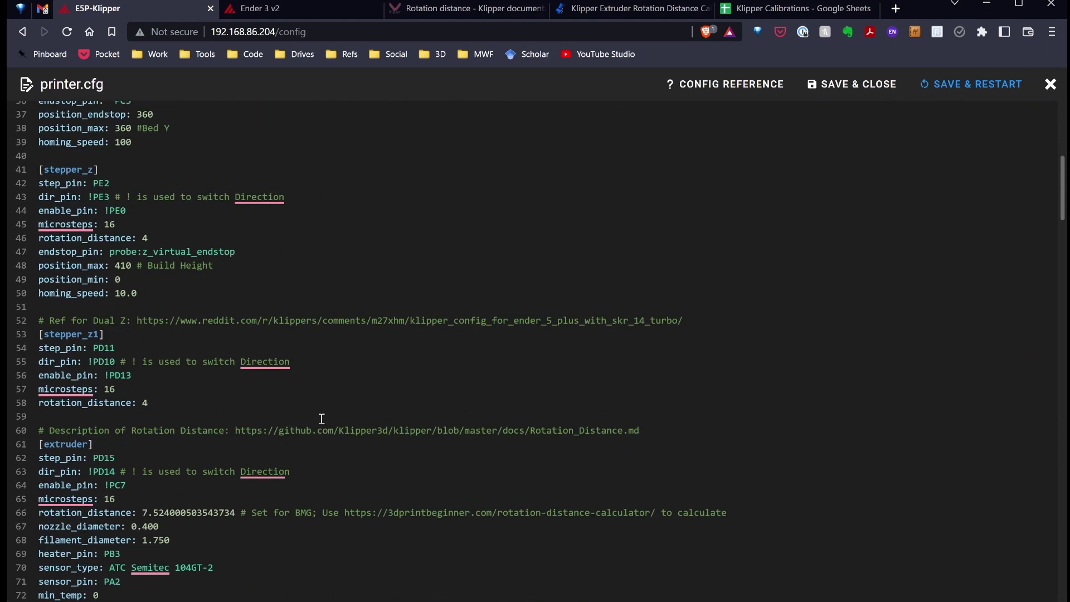
scroll(40, 277, "down", 5)
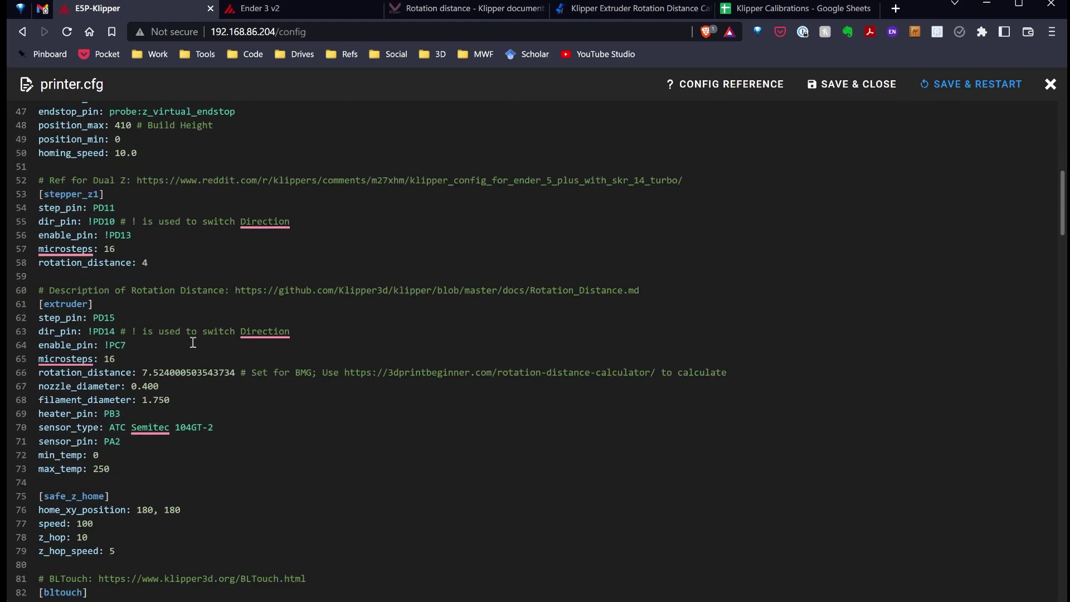
mouse_move(72, 289)
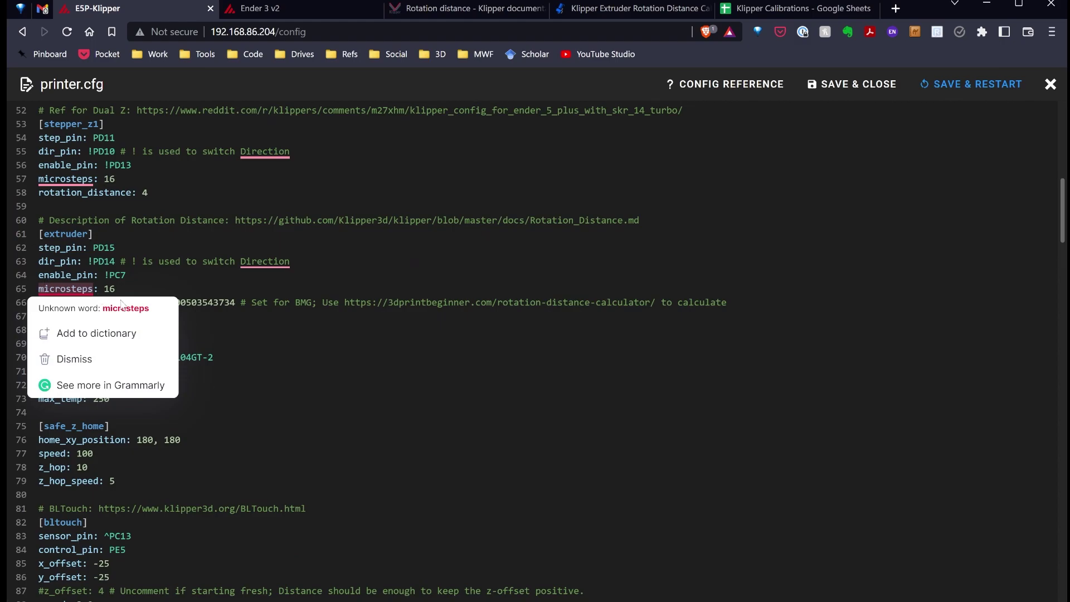
left_click(127, 290)
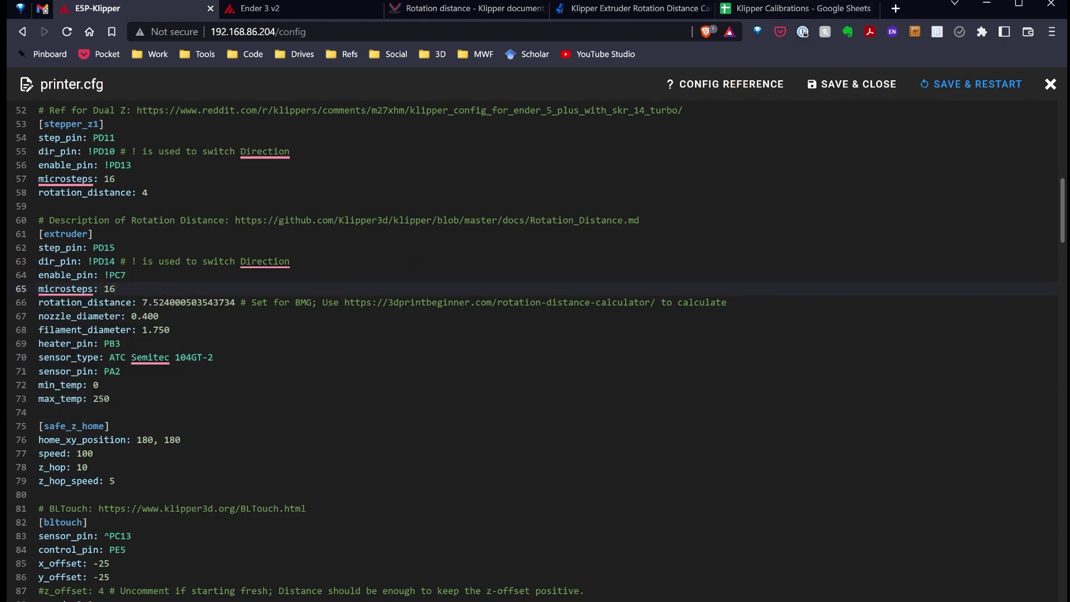
left_click(800, 7)
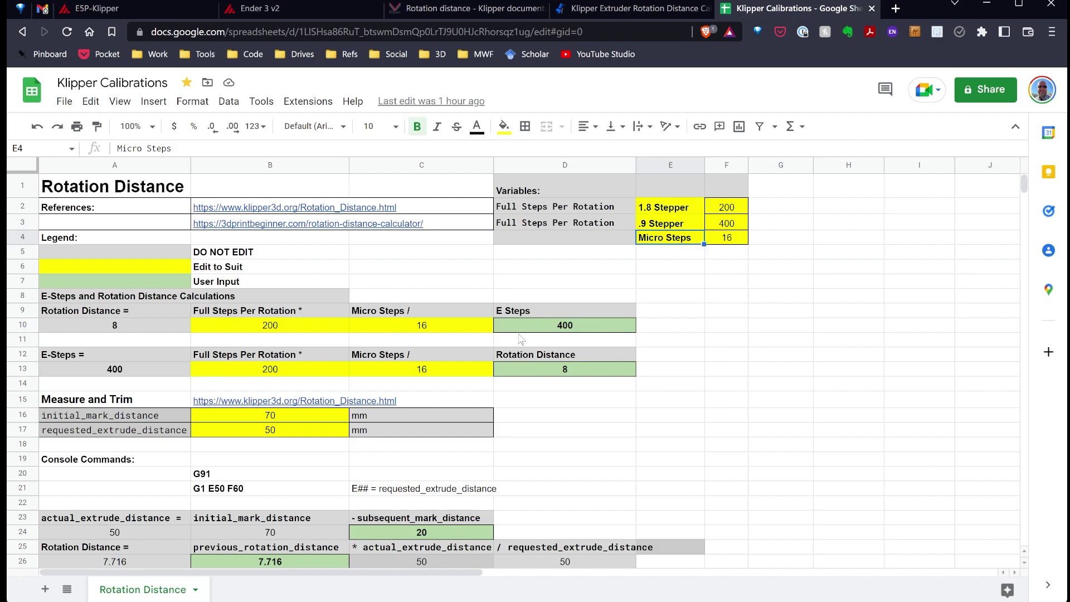
- Inspect the E Steps value 400 and the rotation distance formula in A10
left_click(557, 327)
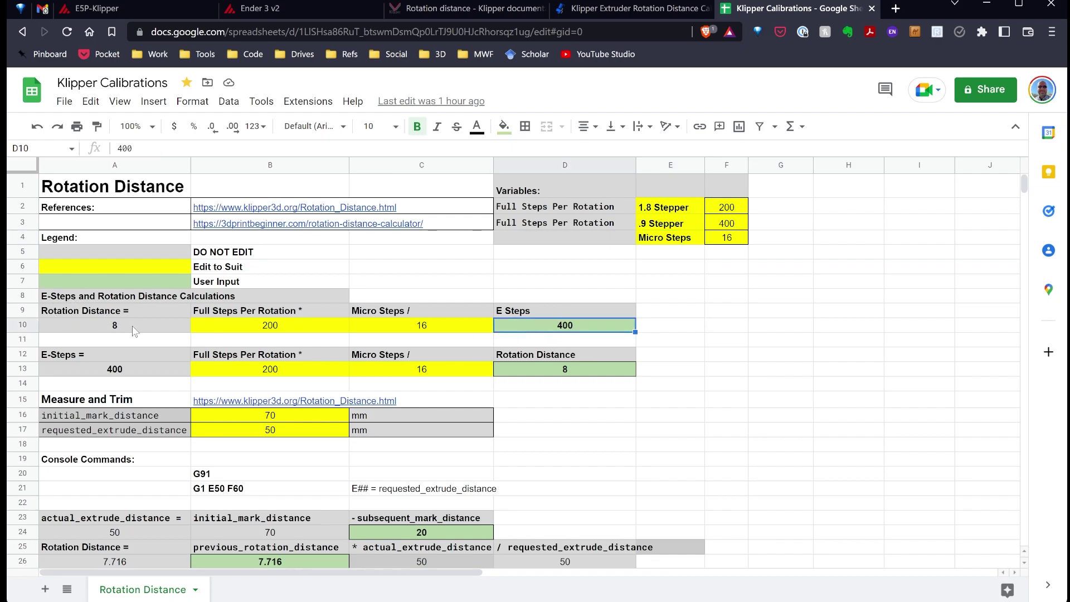
left_click(120, 315)
left_click(125, 329)
left_click(542, 314)
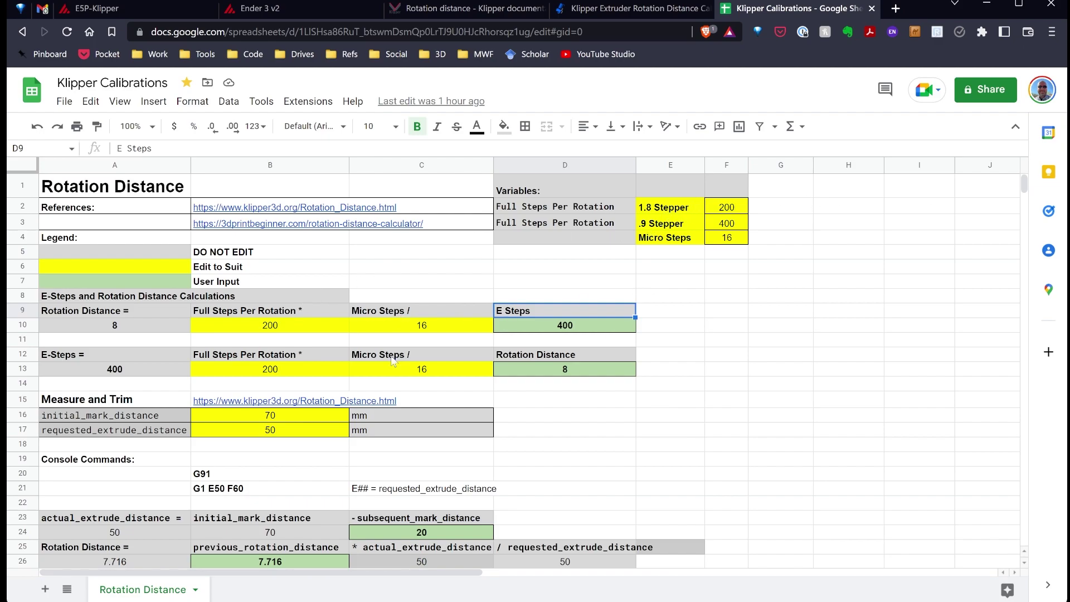
- Check the computed rotation distance in D13 and select the Measure and Trim row 15
scroll(425, 311, "down", 2)
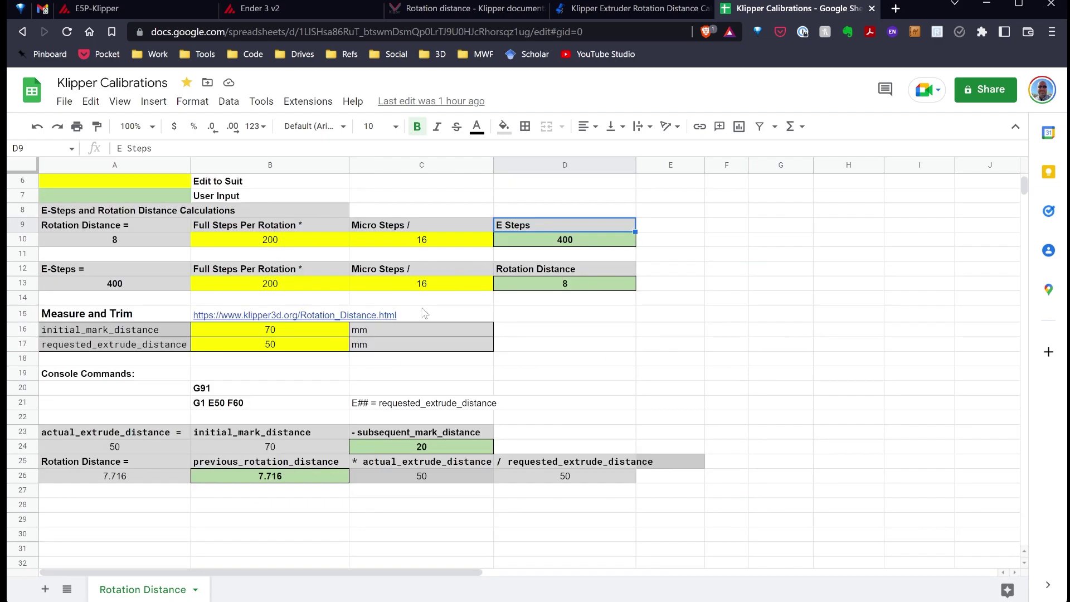
left_click(557, 281)
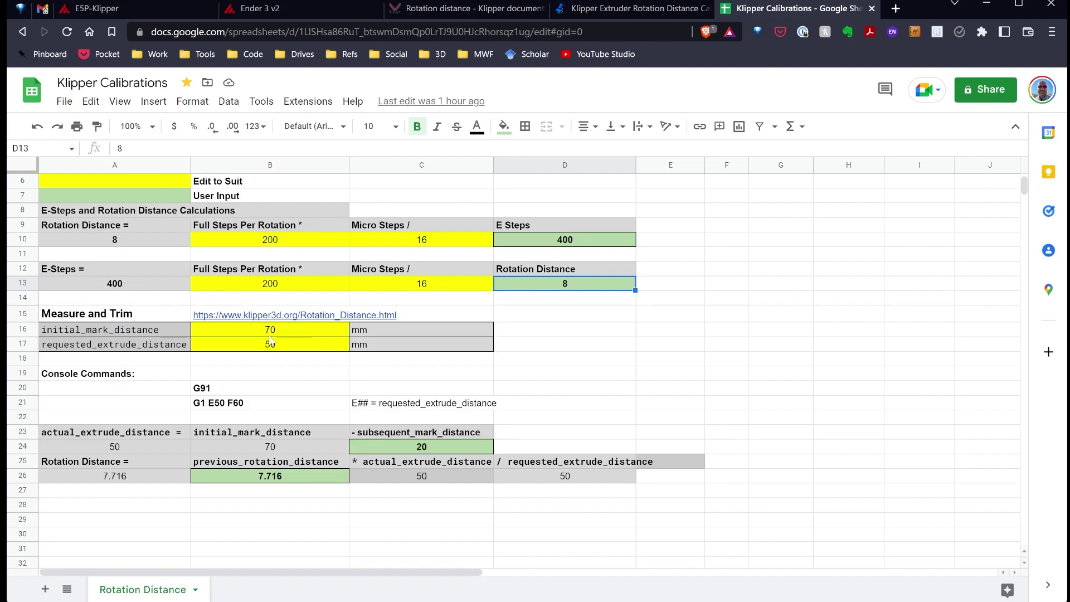
scroll(269, 339, "down", 2)
left_click(25, 225)
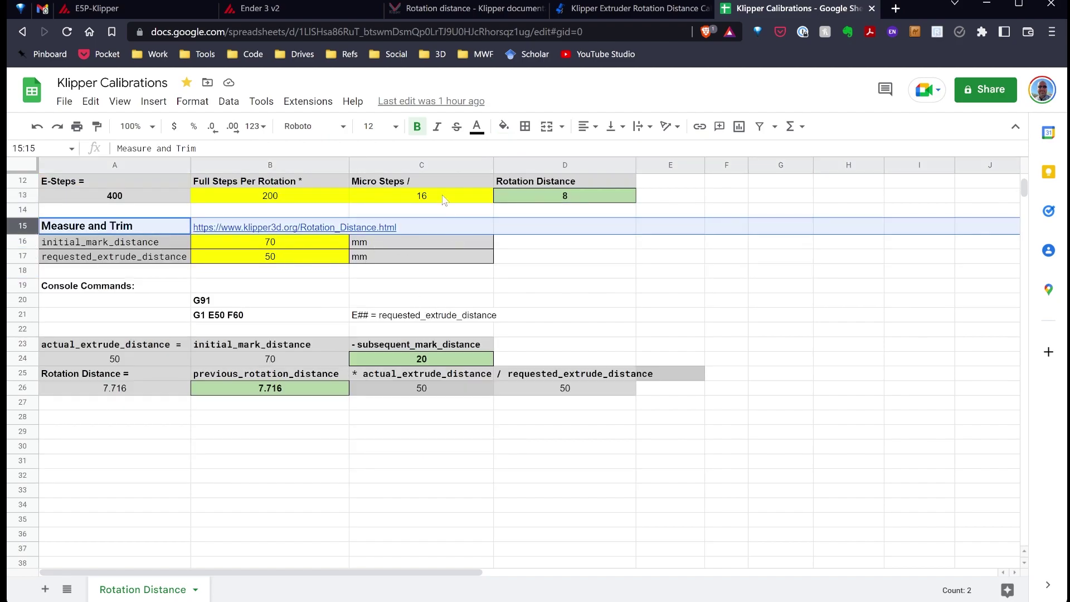
left_click(434, 10)
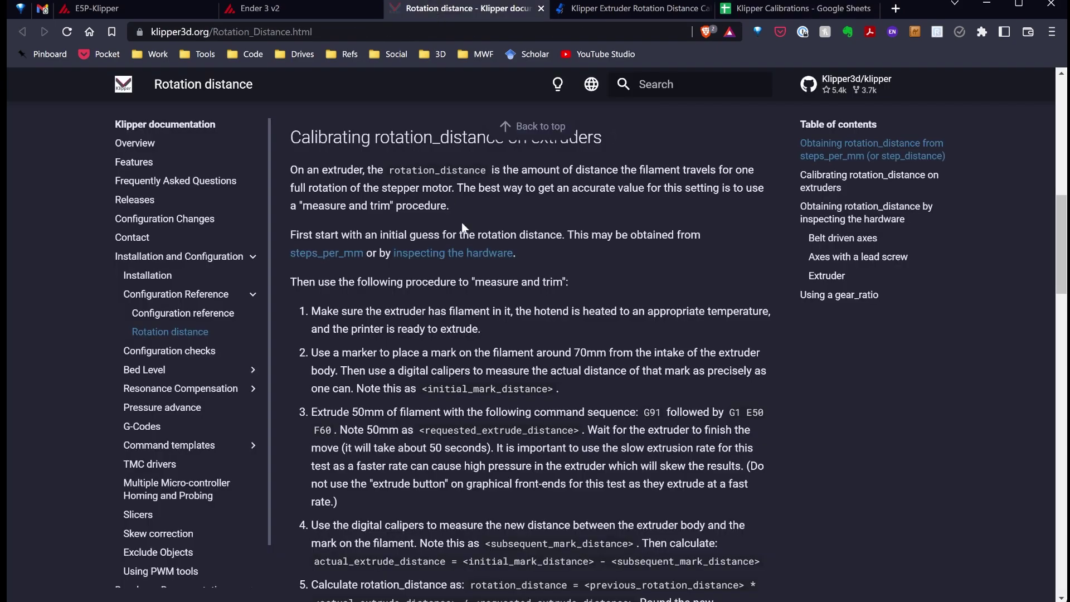
scroll(450, 336, "up", 3)
scroll(449, 343, "down", 4)
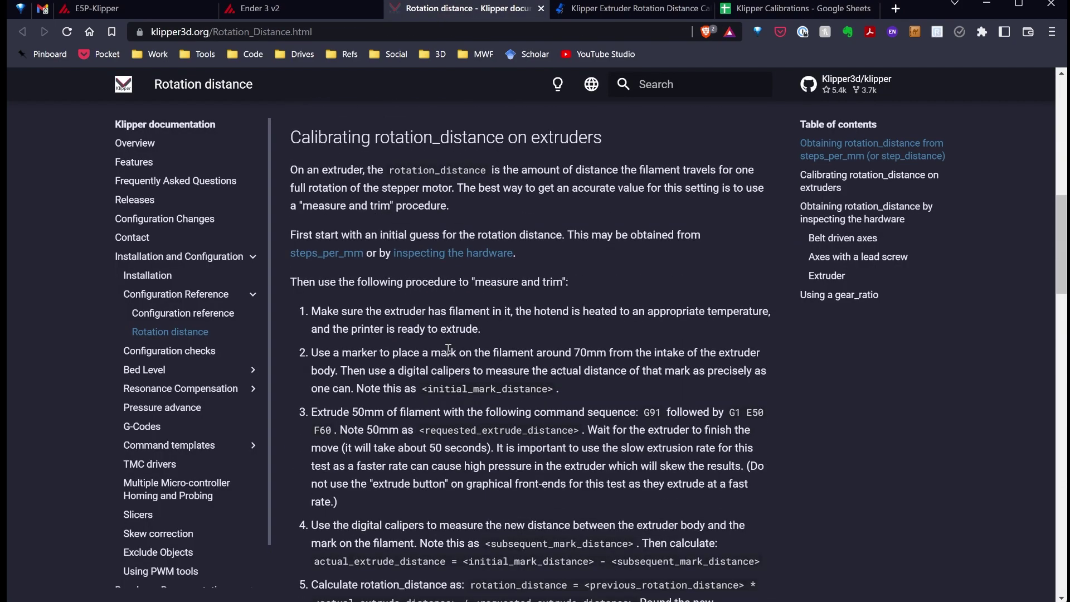
scroll(448, 348, "down", 3)
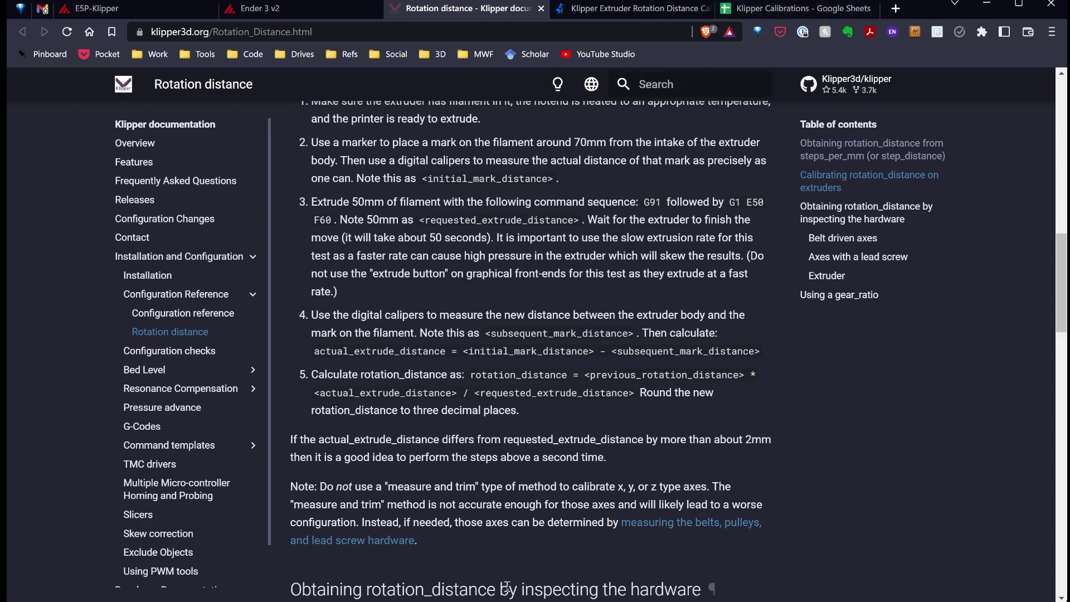
scroll(506, 588, "up", 3)
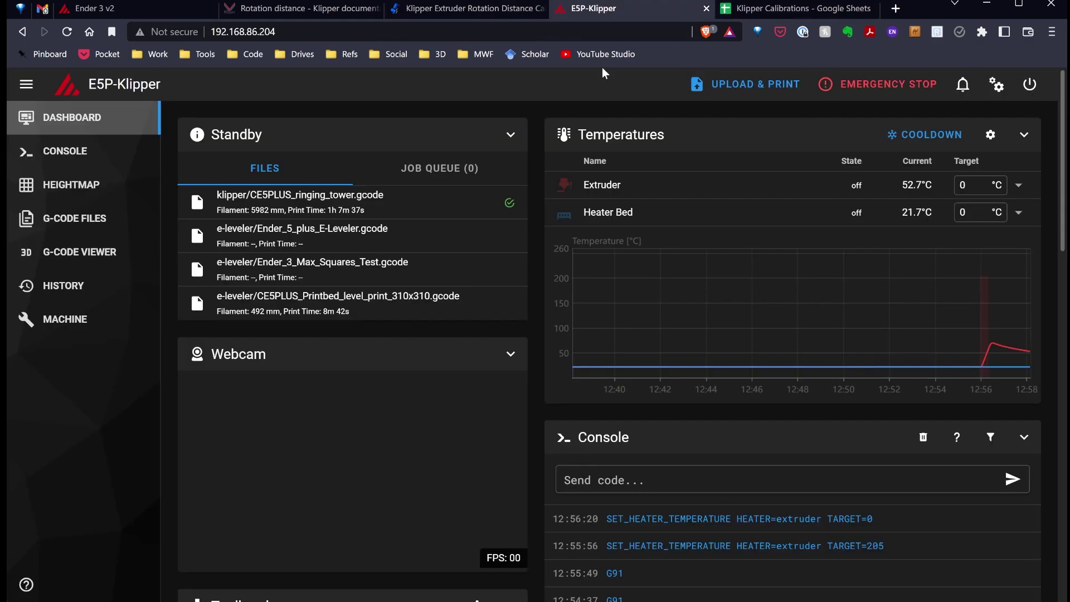
- Bring up the E5P-Klipper browser tab with the Mainsail dashboard
left_click(593, 8)
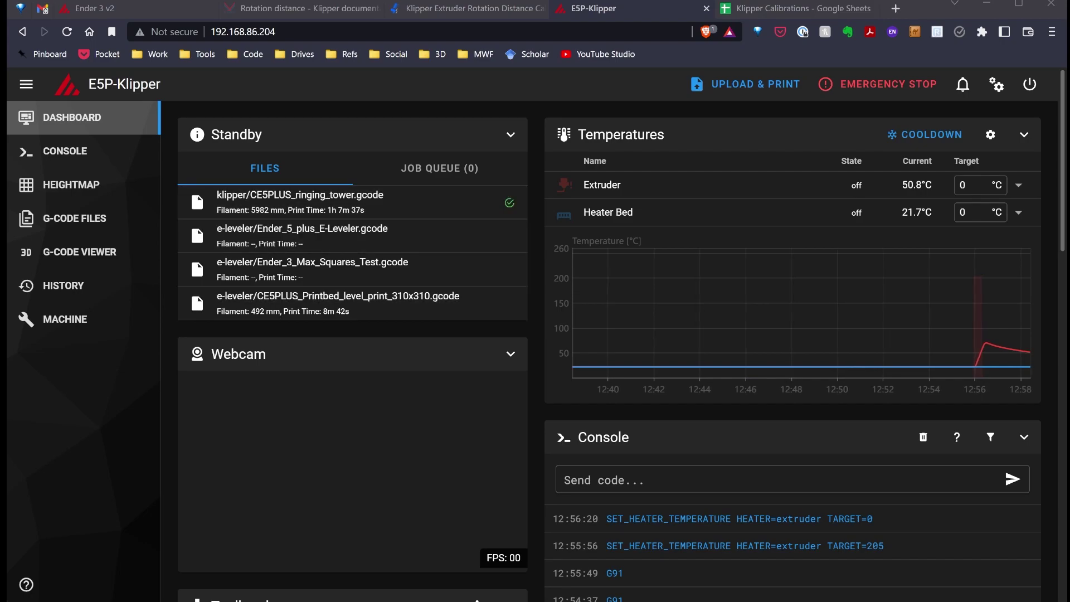
- Set the extruder target temperature to 205 °C
left_click(967, 189)
double_click(965, 190)
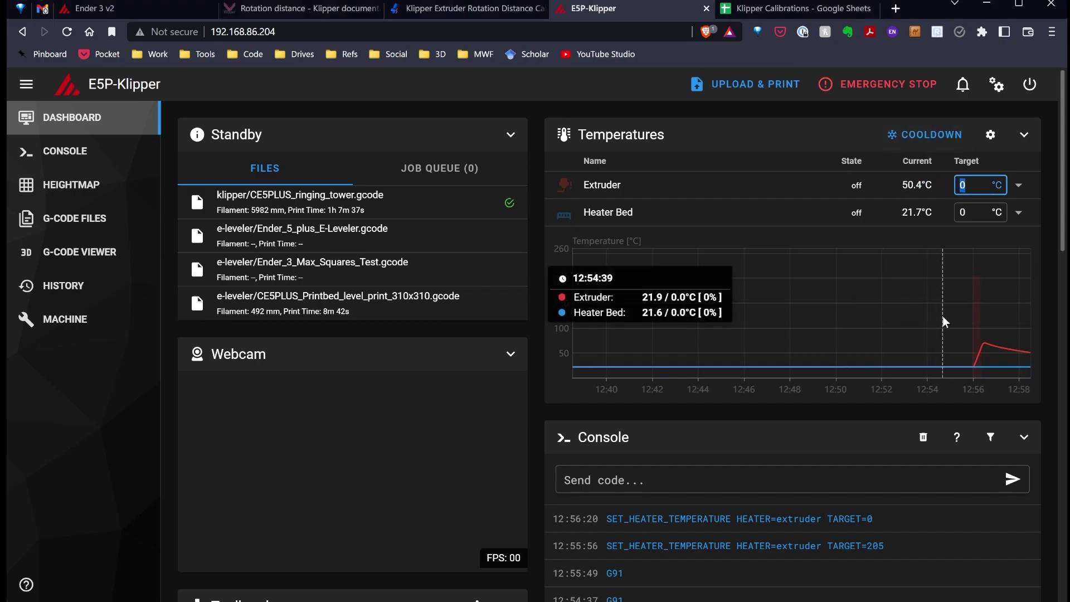
type("205")
key("Return")
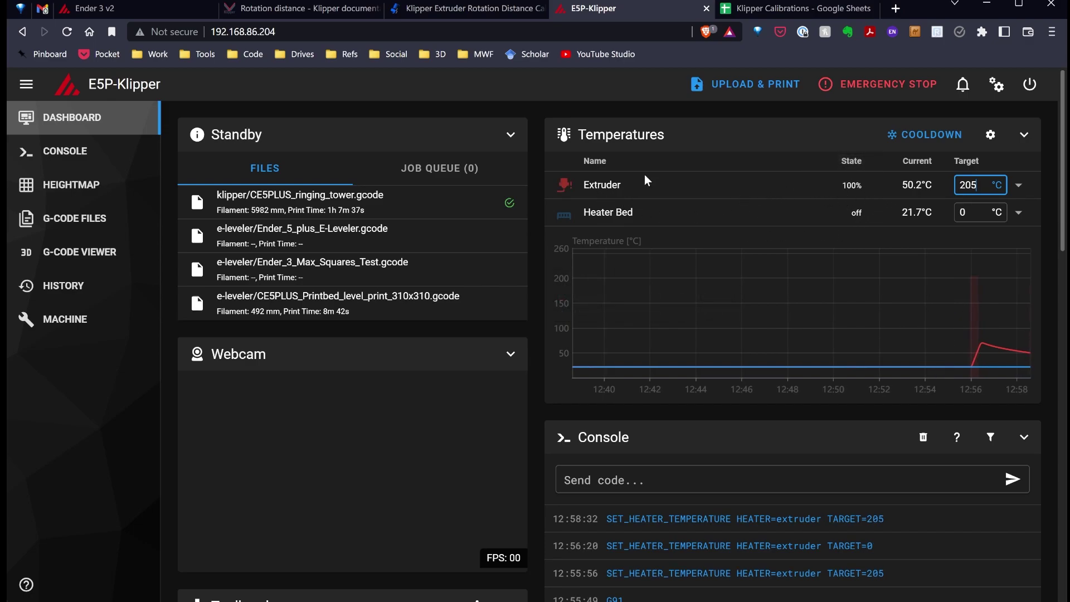
- Send G91 from the Mainsail console to switch to relative positioning
left_click(625, 478)
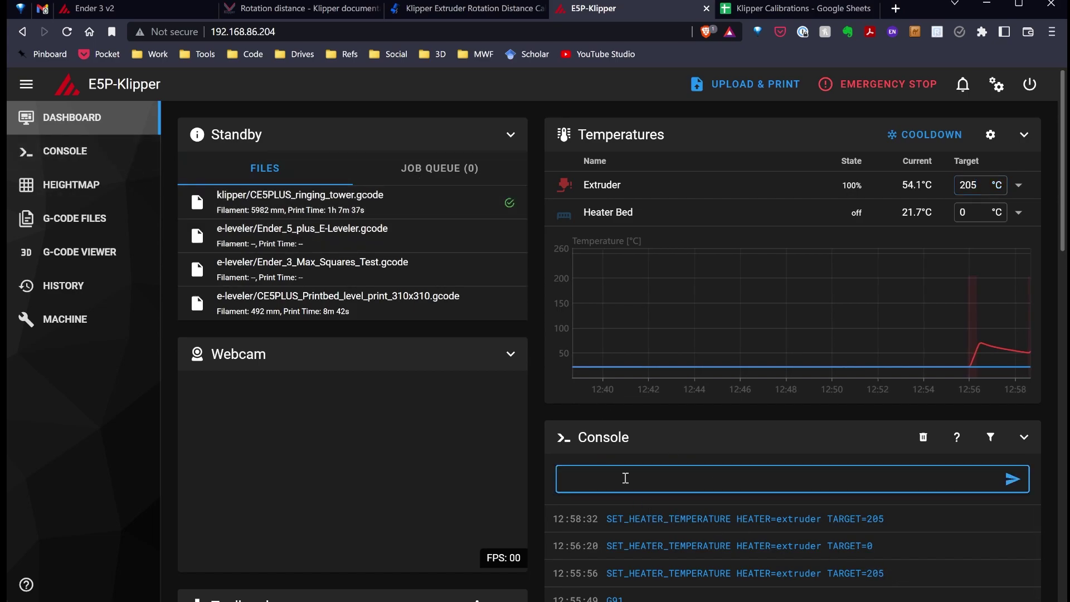
type("G91")
key("Return")
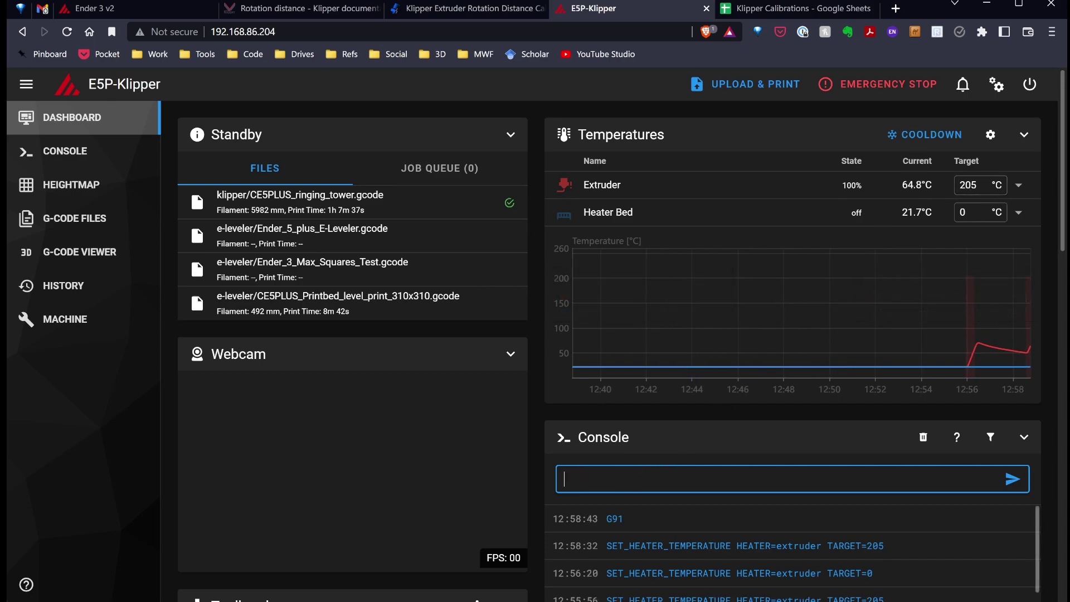
key("alt+Tab")
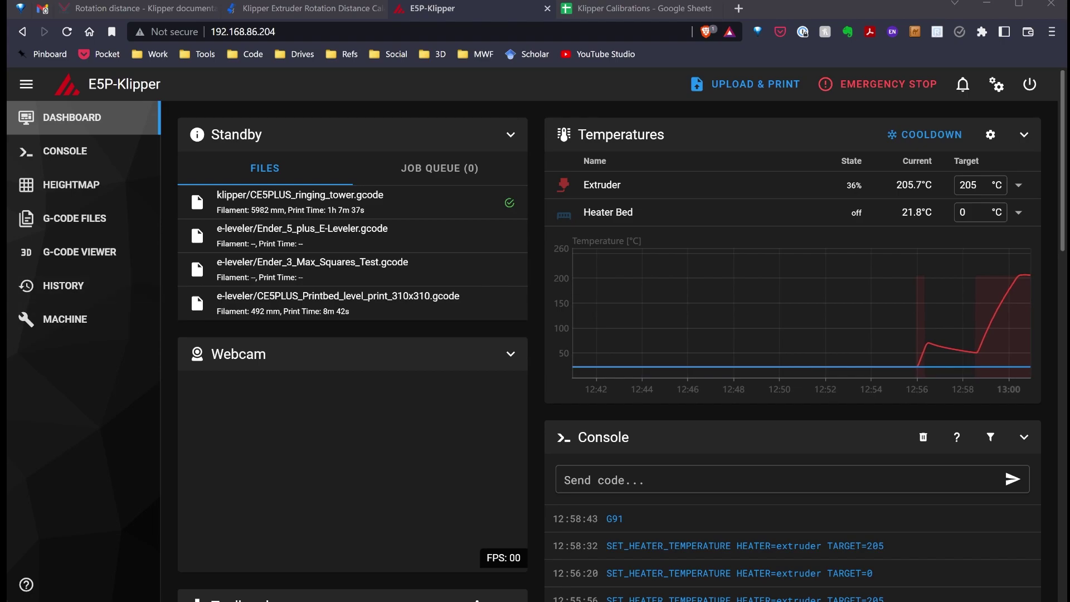
- Copy the G1 E50 F60 command from cell B21 of Klipper Calibrations
left_click(611, 9)
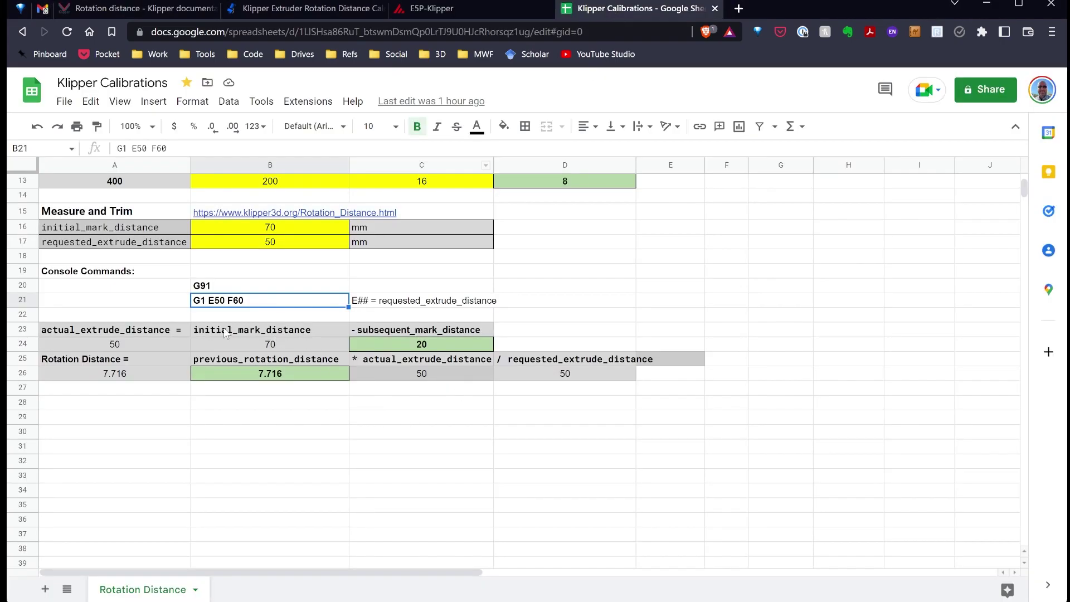
right_click(225, 303)
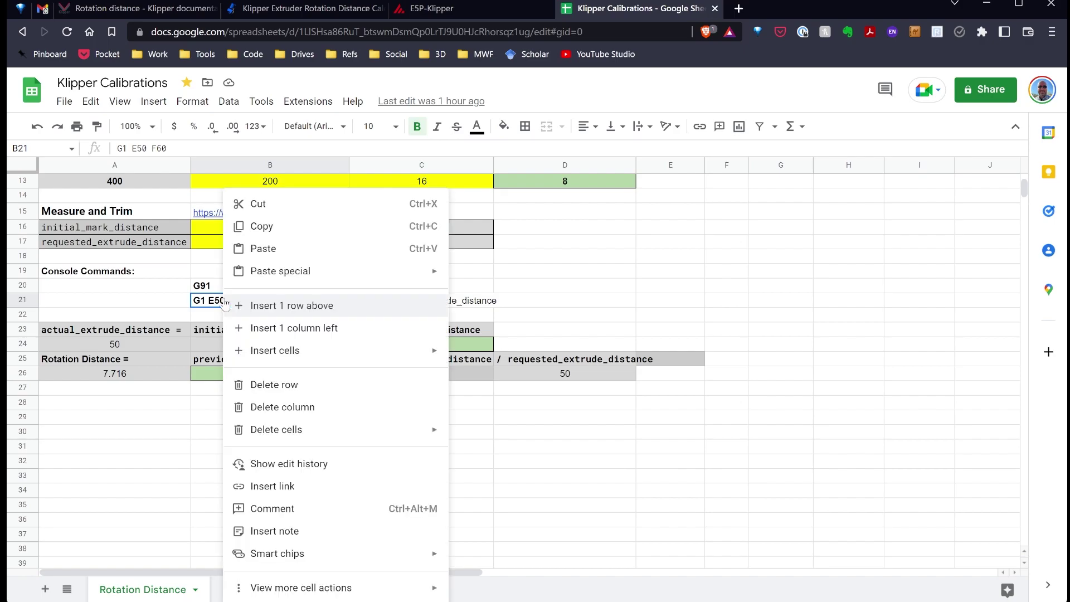
left_click(254, 232)
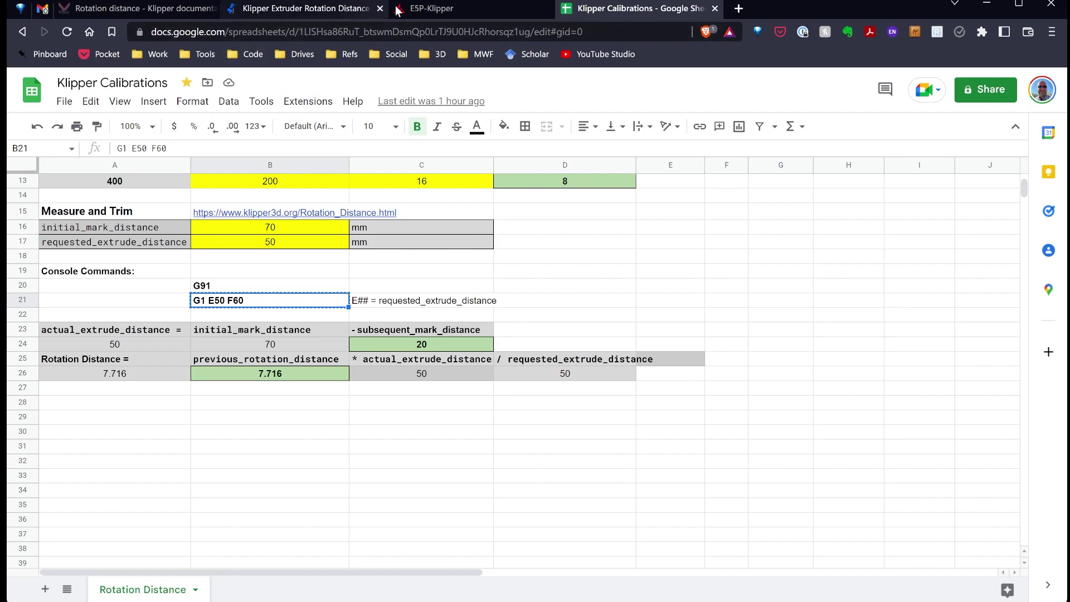
- Paste G1 E50 F60 into the E5P-Klipper console and send it to extrude 50 mm
left_click(463, 6)
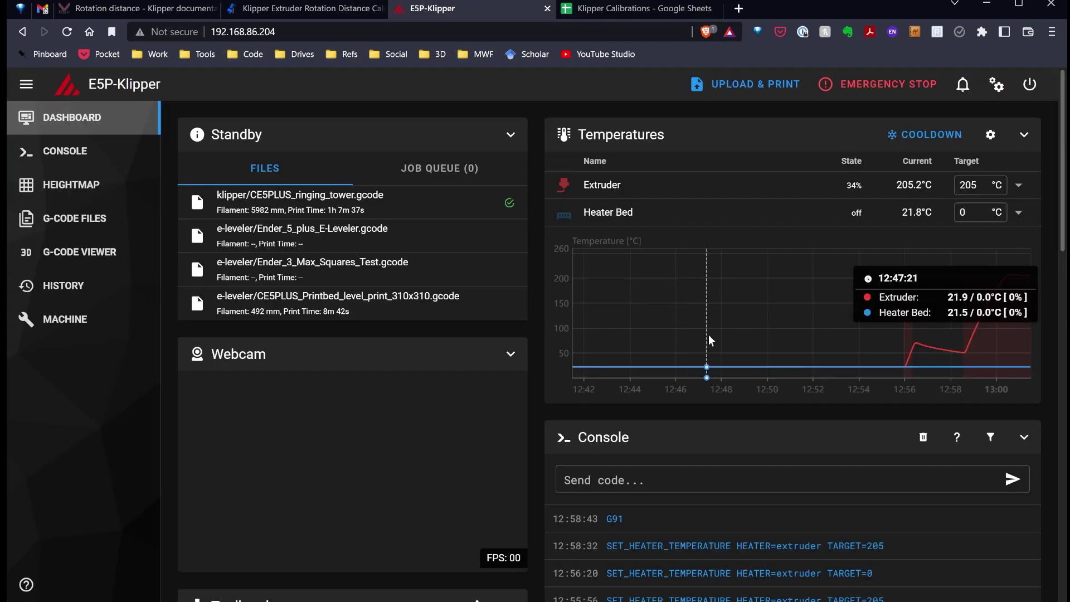
left_click(592, 472)
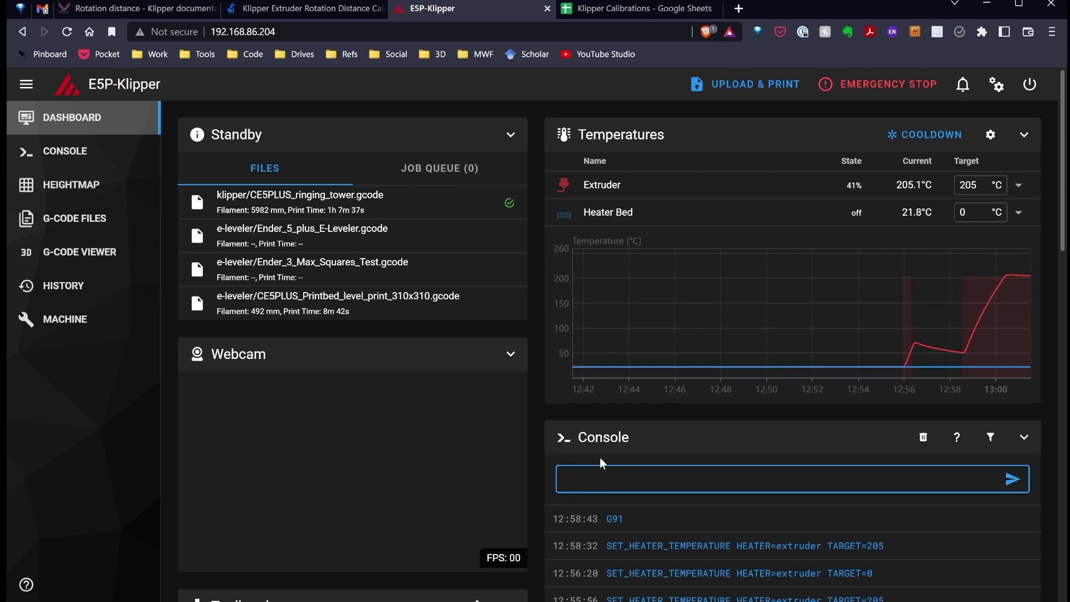
key("ctrl+v")
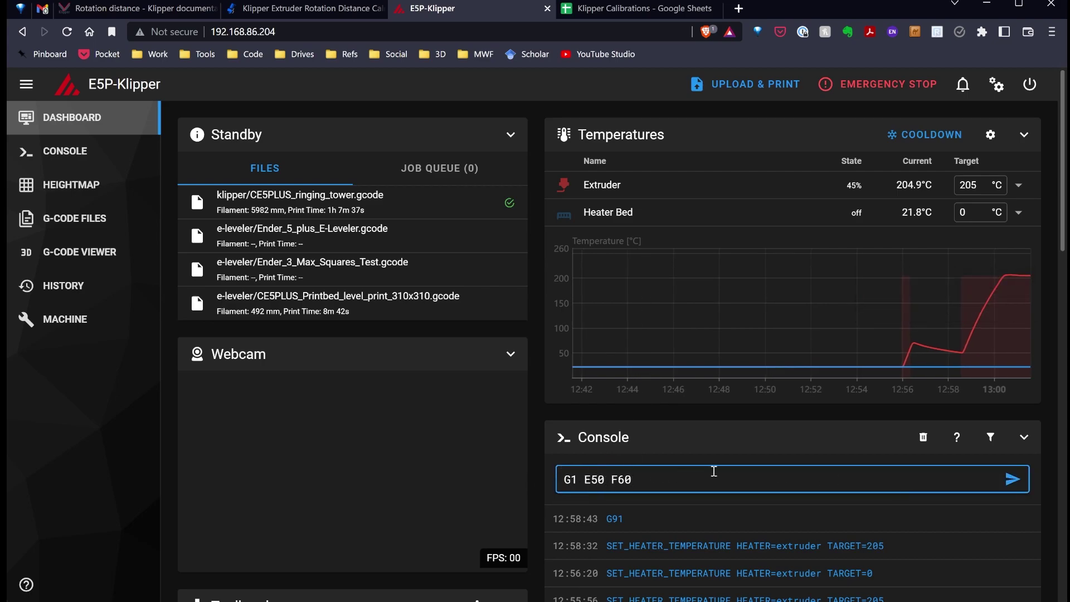
key("Return")
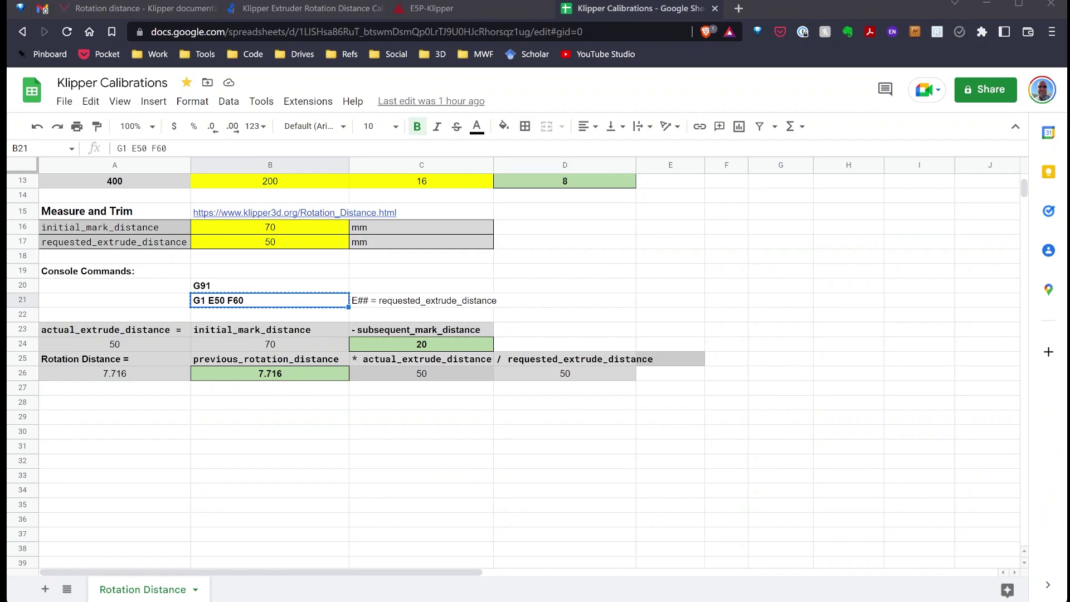
- Enter 19.29 as subsequent_mark_distance in C24, yielding a rotation distance of 7.826
left_click(246, 444)
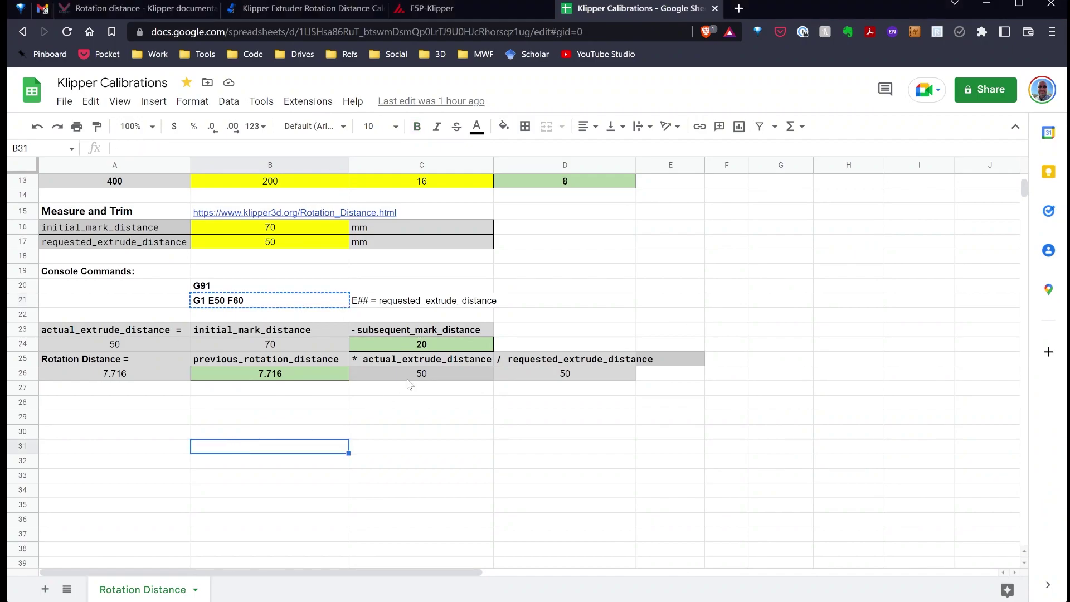
left_click(421, 346)
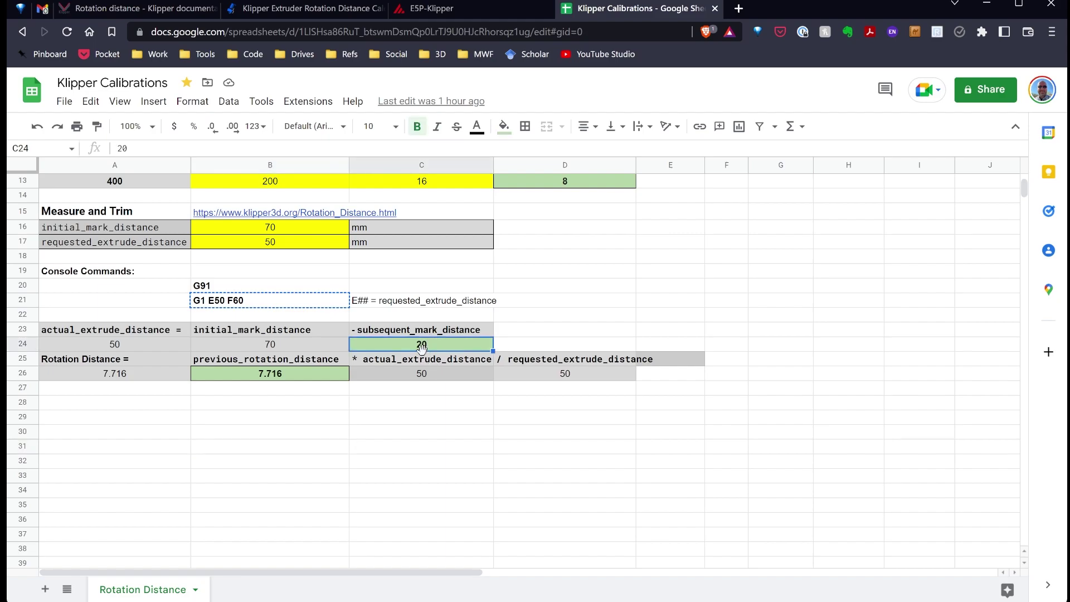
type("19")
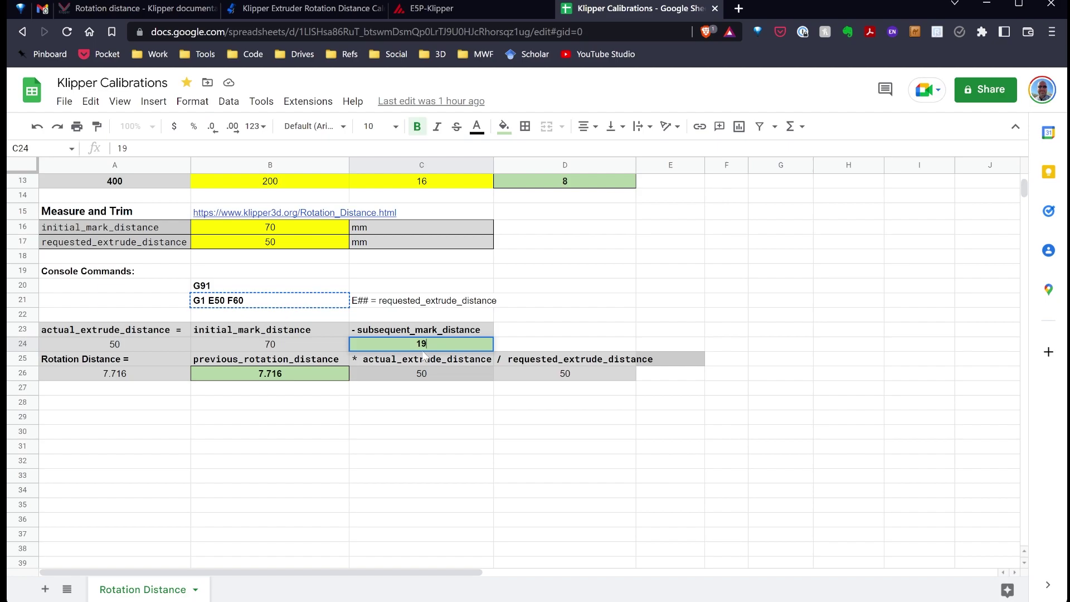
type(".29")
left_click(364, 467)
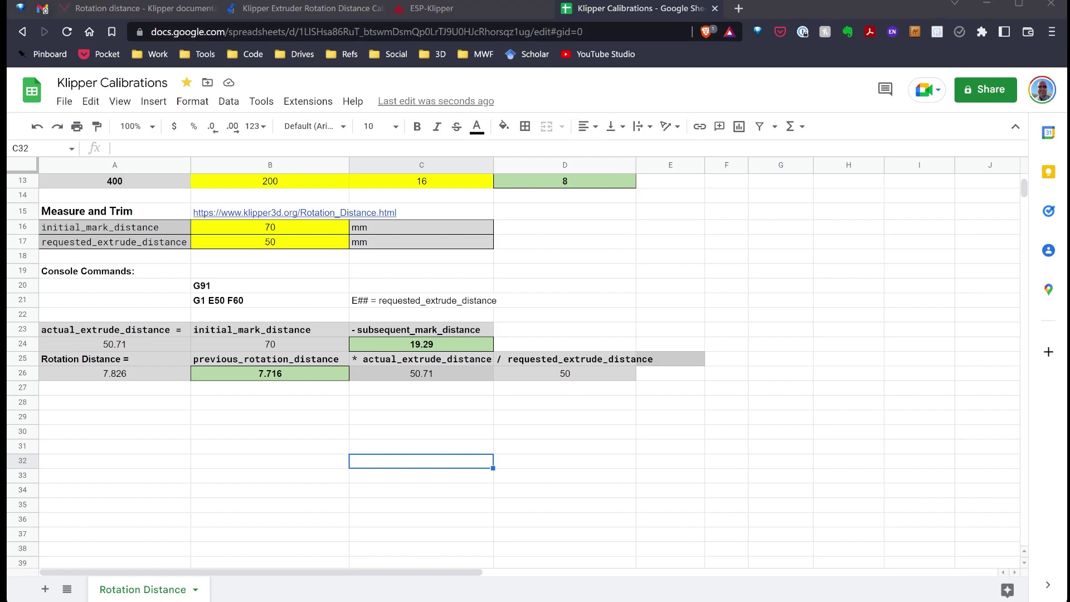
left_click(432, 8)
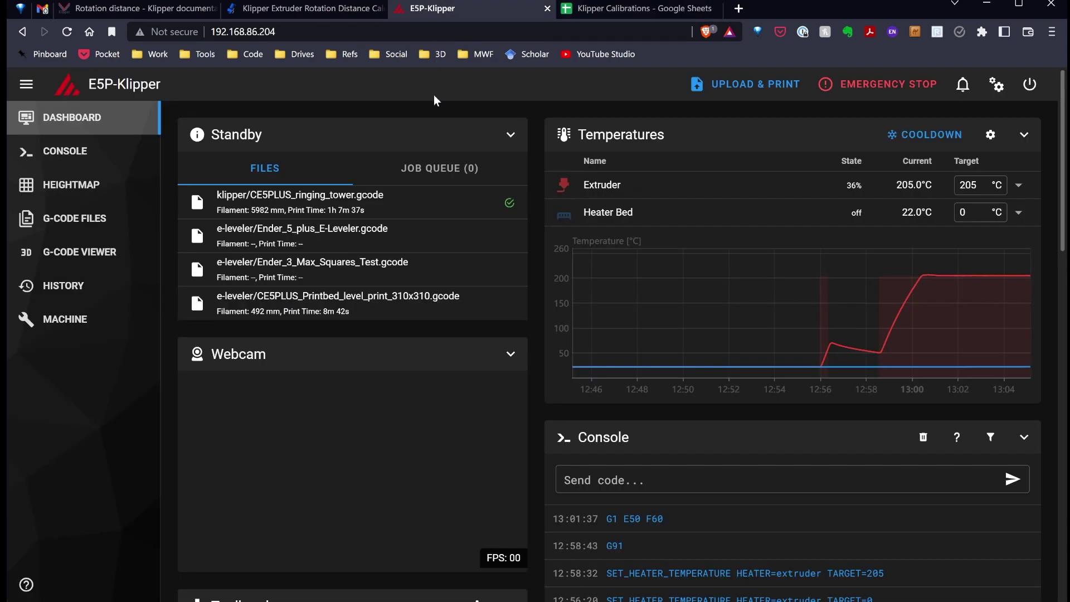
left_click(59, 330)
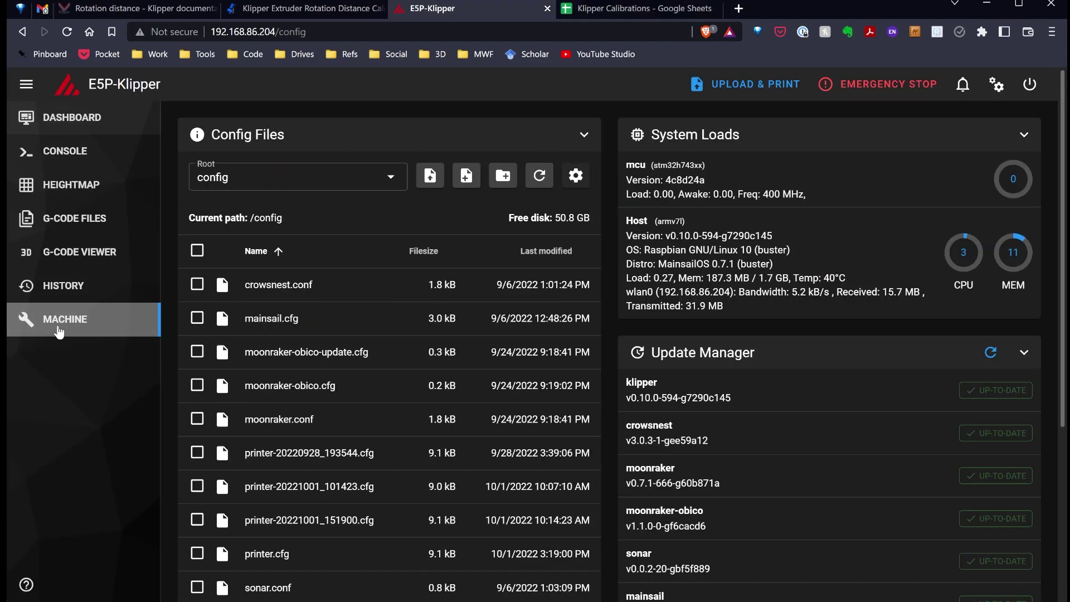
left_click(264, 553)
scroll(310, 470, "down", 12)
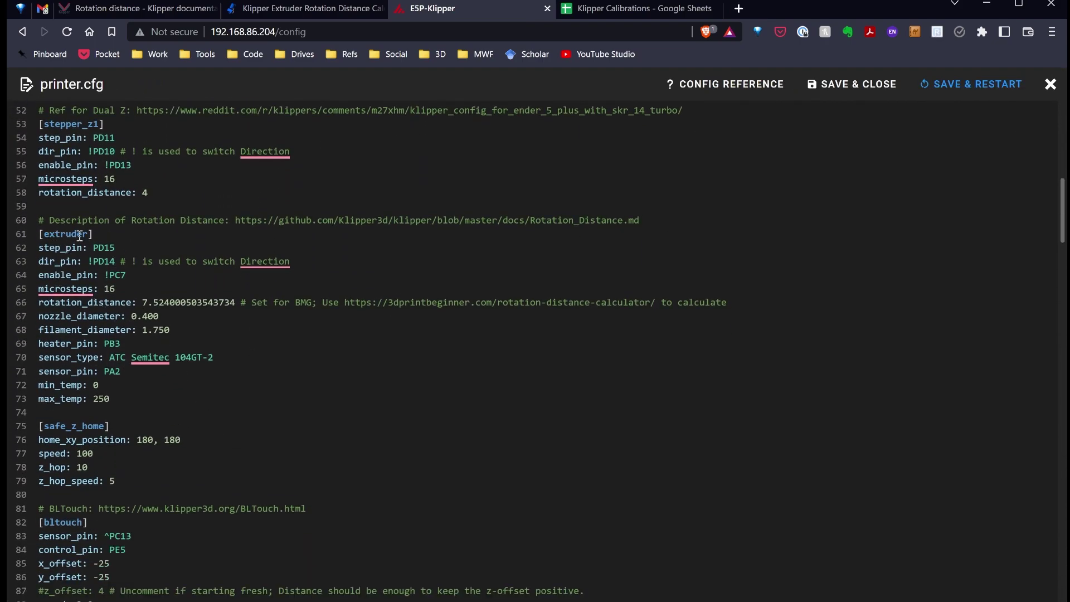
left_click(141, 299)
left_click(234, 302, "shift")
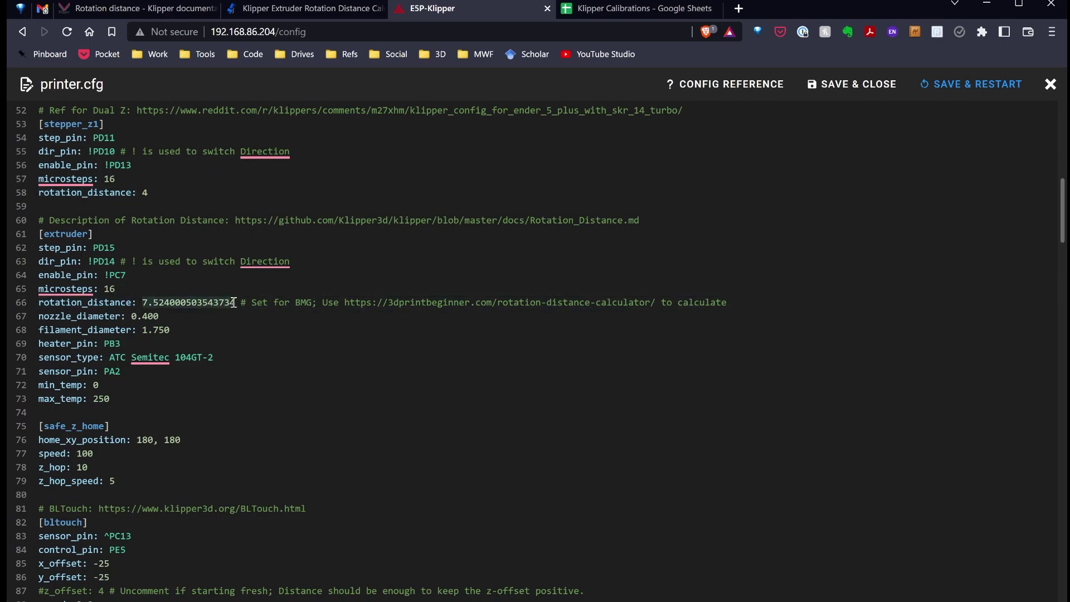
left_click(177, 305)
left_click_drag(171, 301, 142, 302)
- Change previous_rotation_distance in B26 from 7.716 to 7.524 and check the Rotation Distance formula in A26
left_click(614, 11)
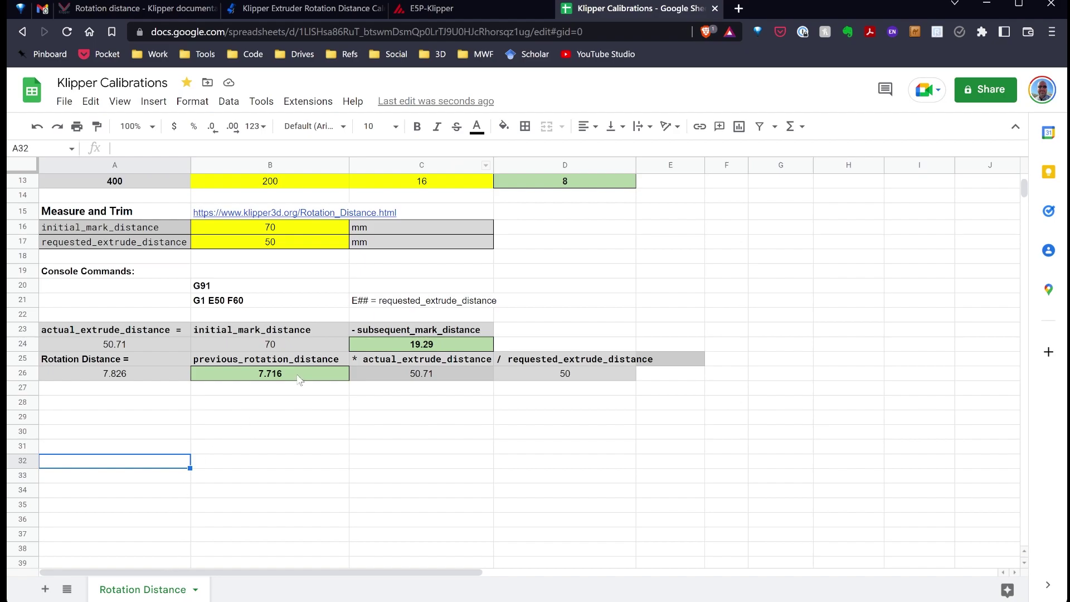
left_click(270, 379)
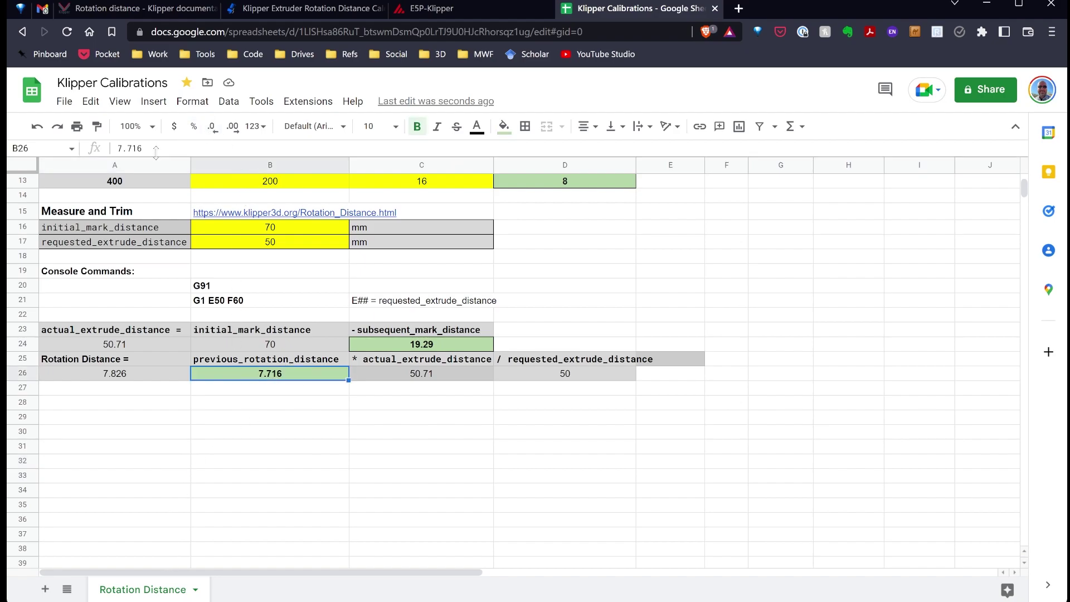
left_click_drag(141, 148, 74, 152)
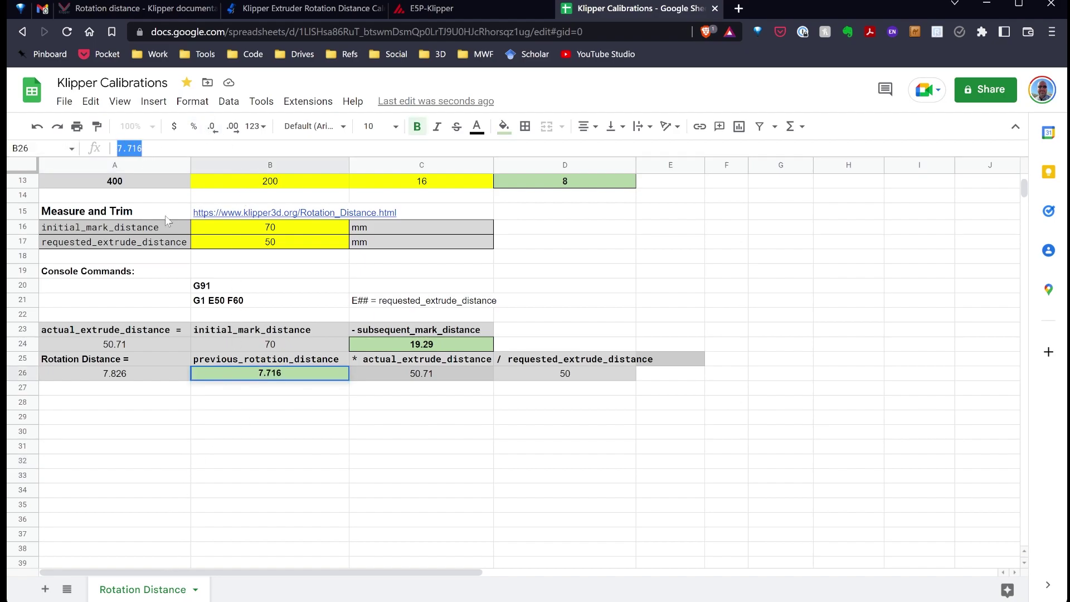
type("7.524")
left_click(254, 491)
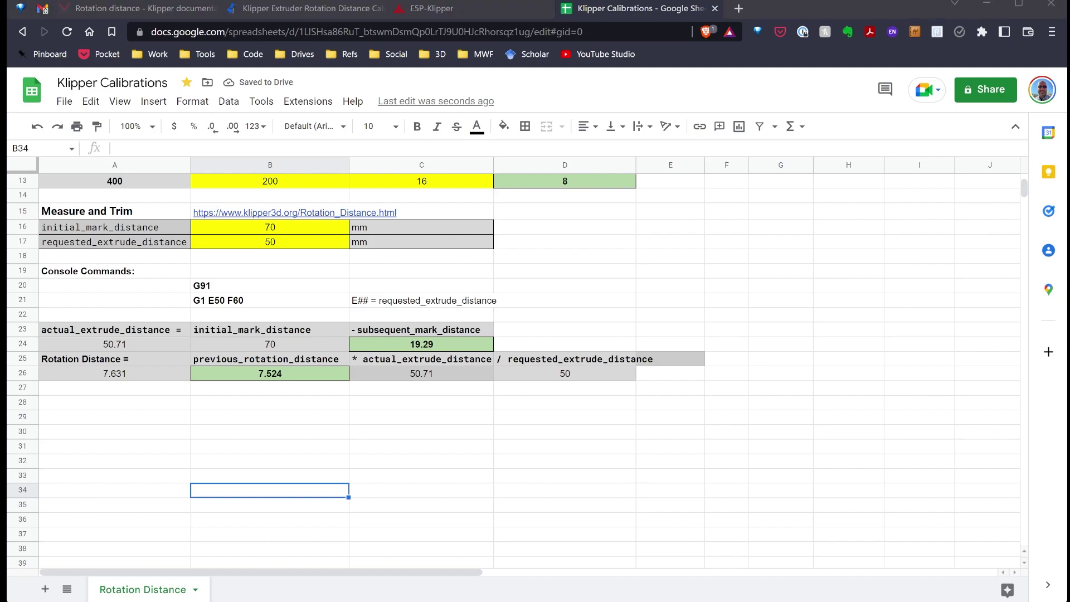
key("Up")
key("Up")
key("Up")
key("Up")
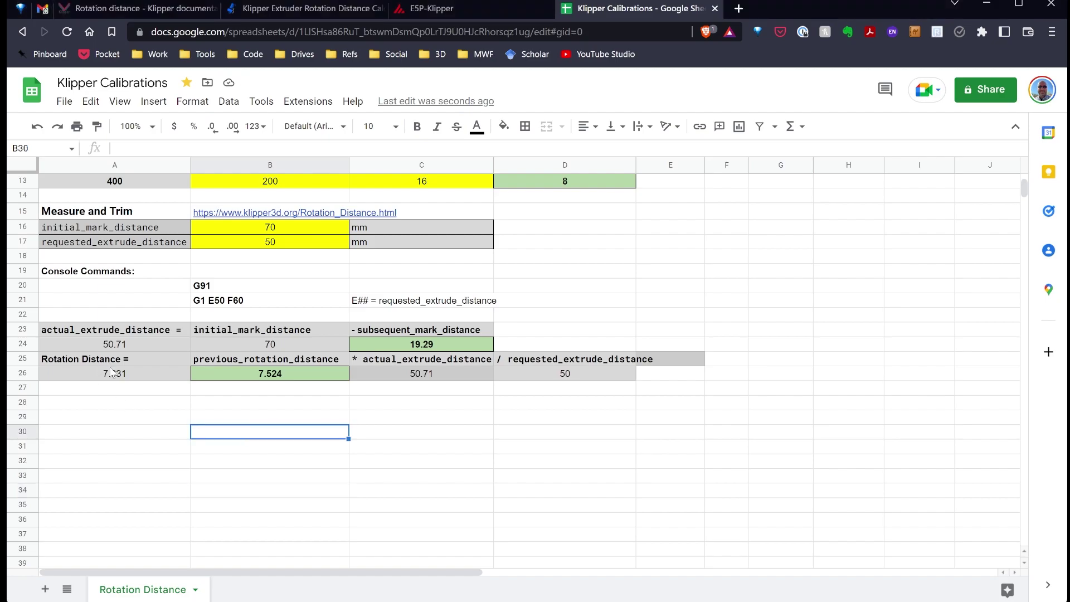
left_click(137, 378)
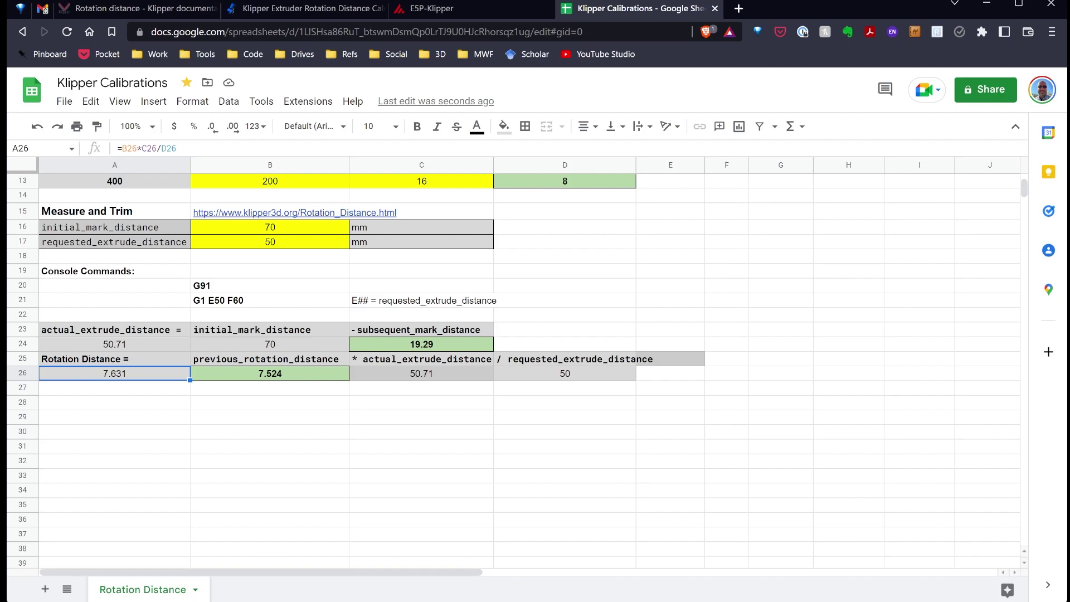
- Edit line 66 of printer.cfg so the extruder rotation_distance reads 7.631, then save and restart
left_click(452, 10)
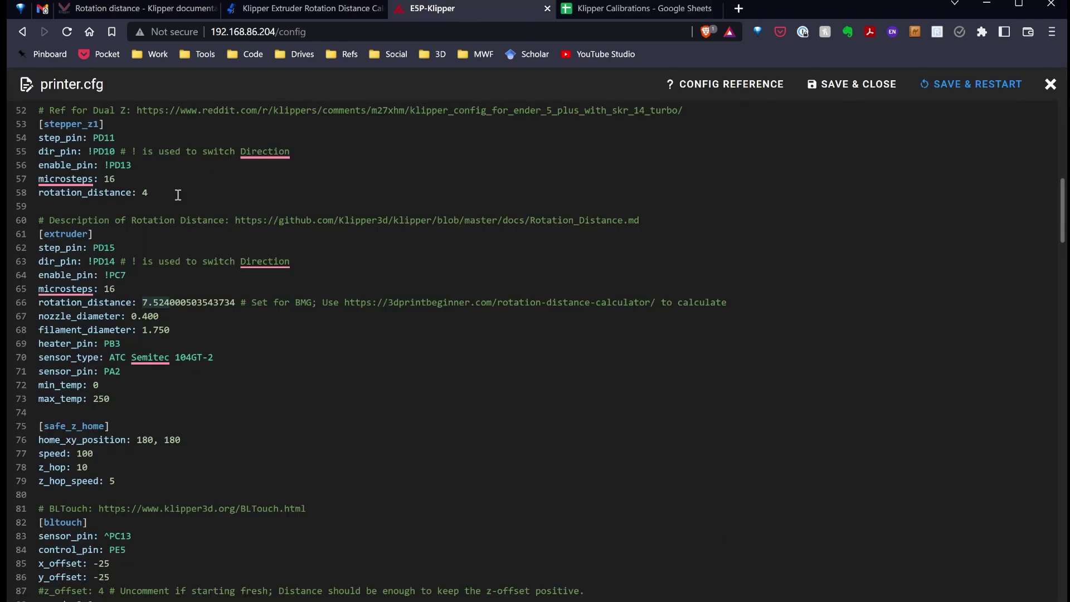
left_click_drag(236, 304, 156, 305)
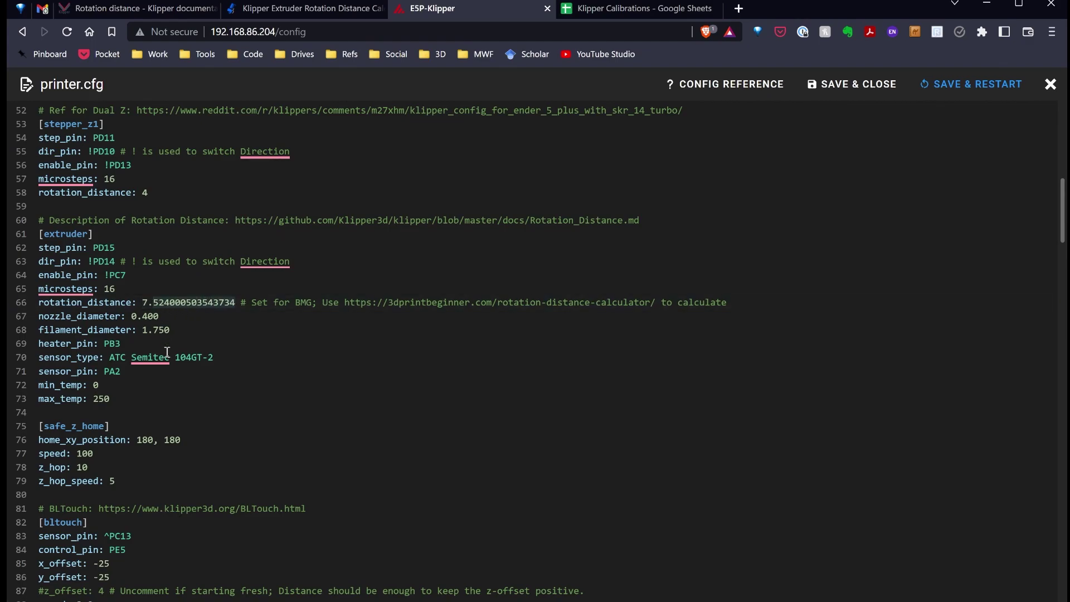
key("BackSpace")
left_click(630, 11)
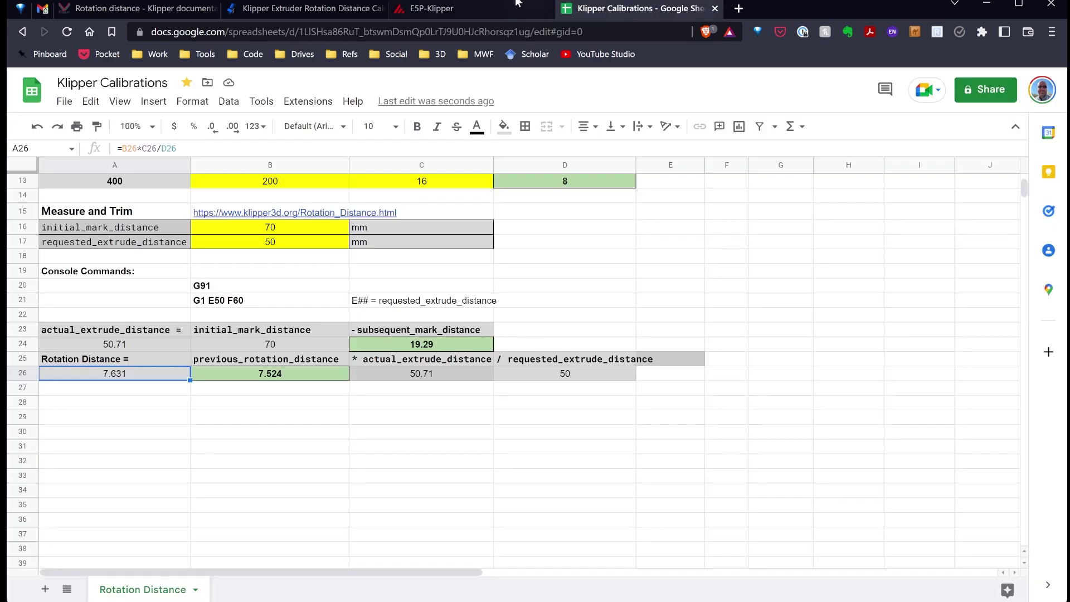
left_click(440, 8)
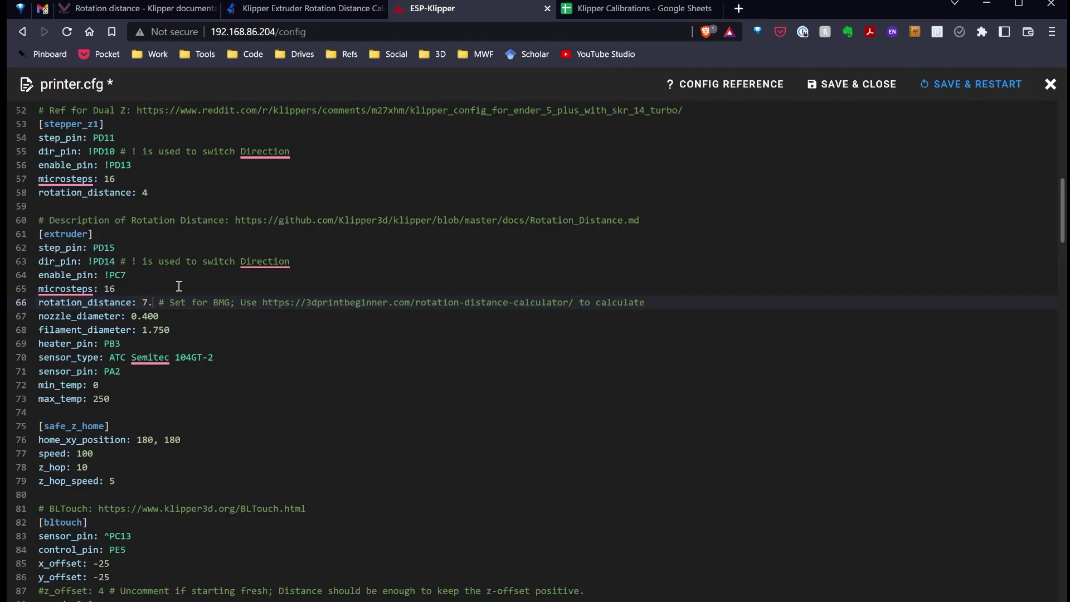
type("631")
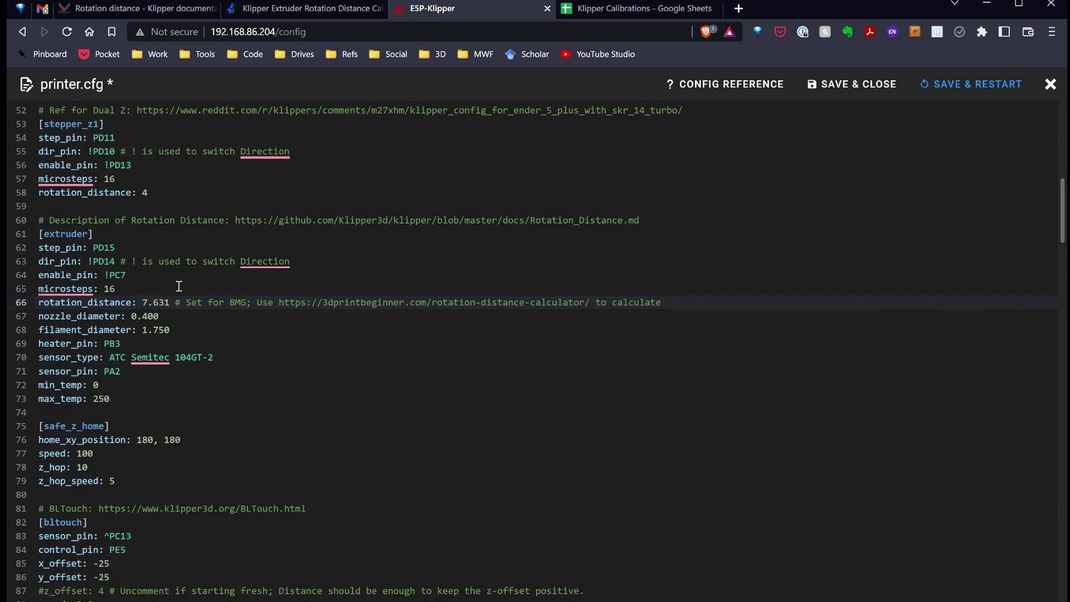
left_click(966, 87)
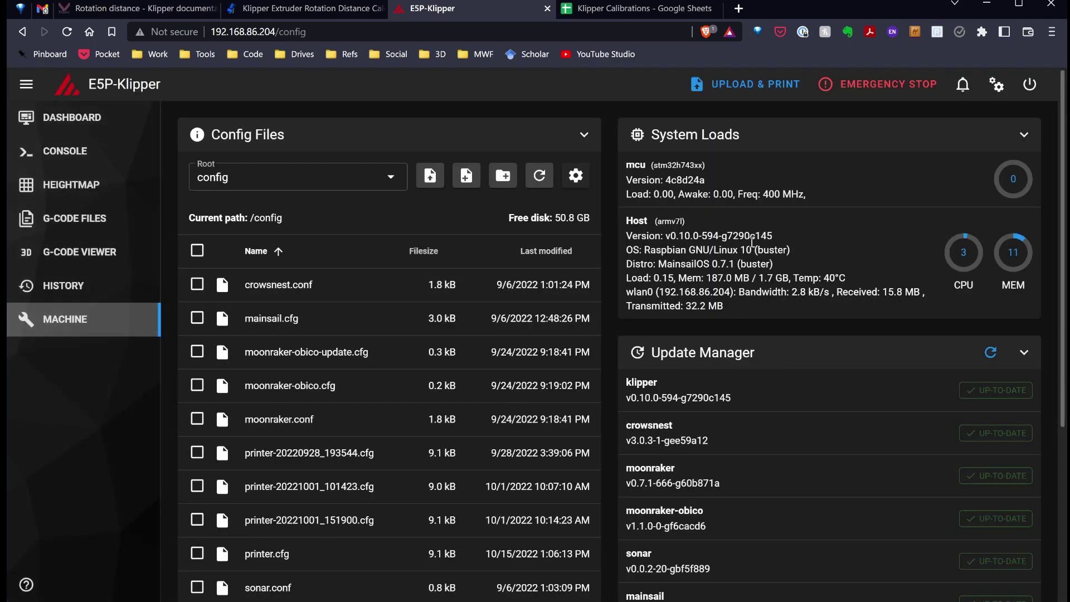
- Confirm a 0 °C extruder target on the Mainsail dashboard, then return to the Klipper Calibrations sheet
left_click(63, 155)
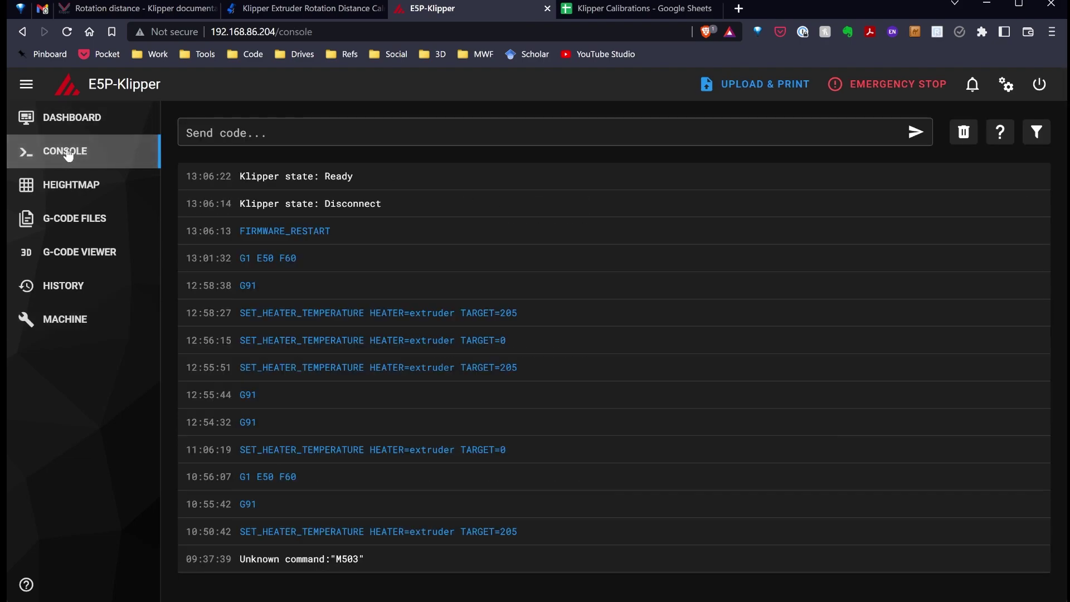
left_click(79, 122)
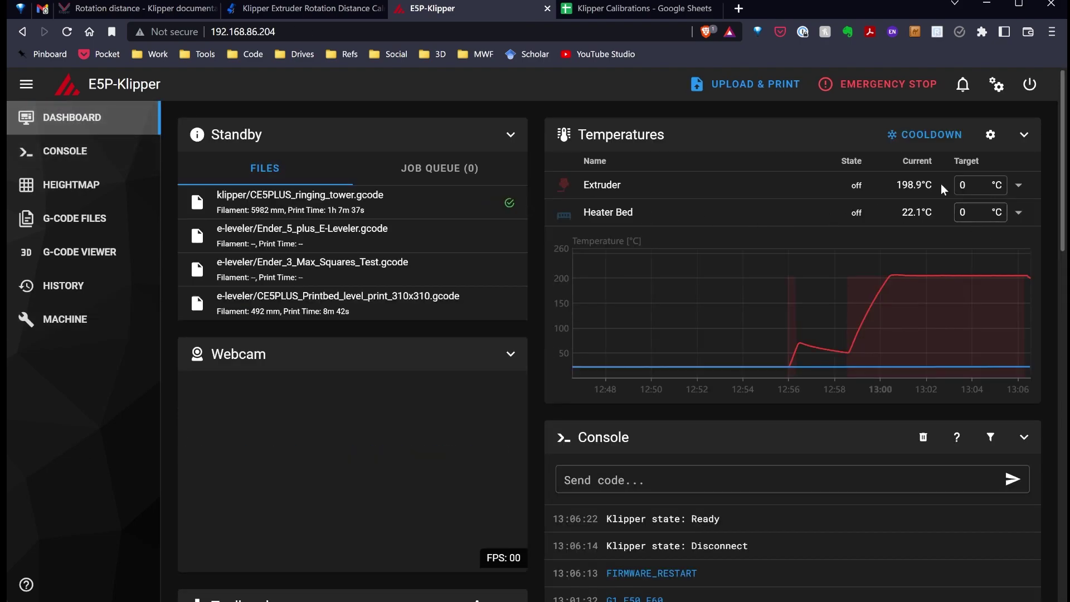
left_click(963, 184)
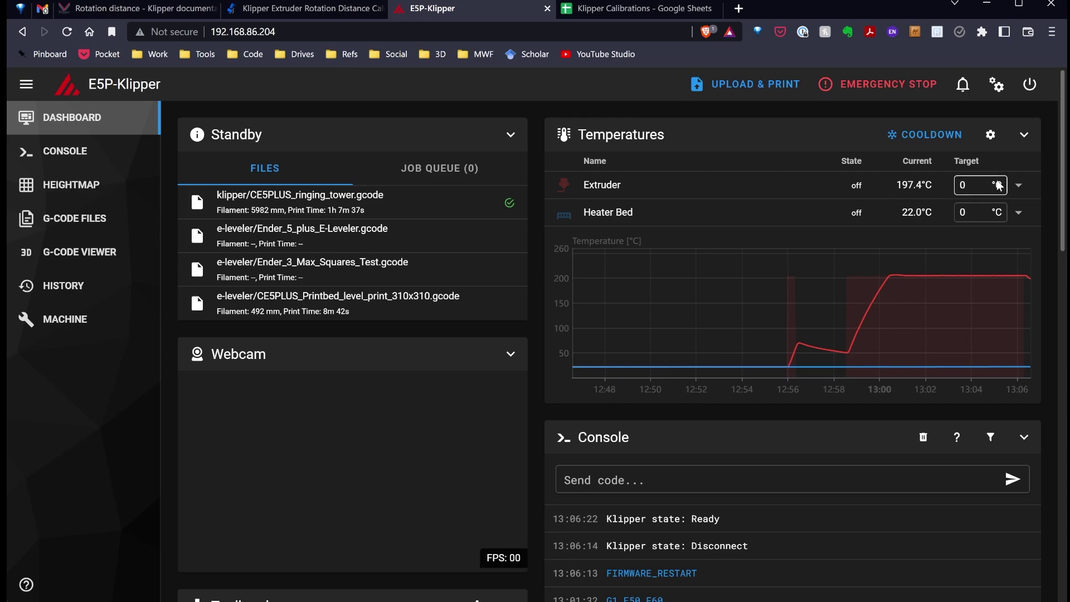
key("Return")
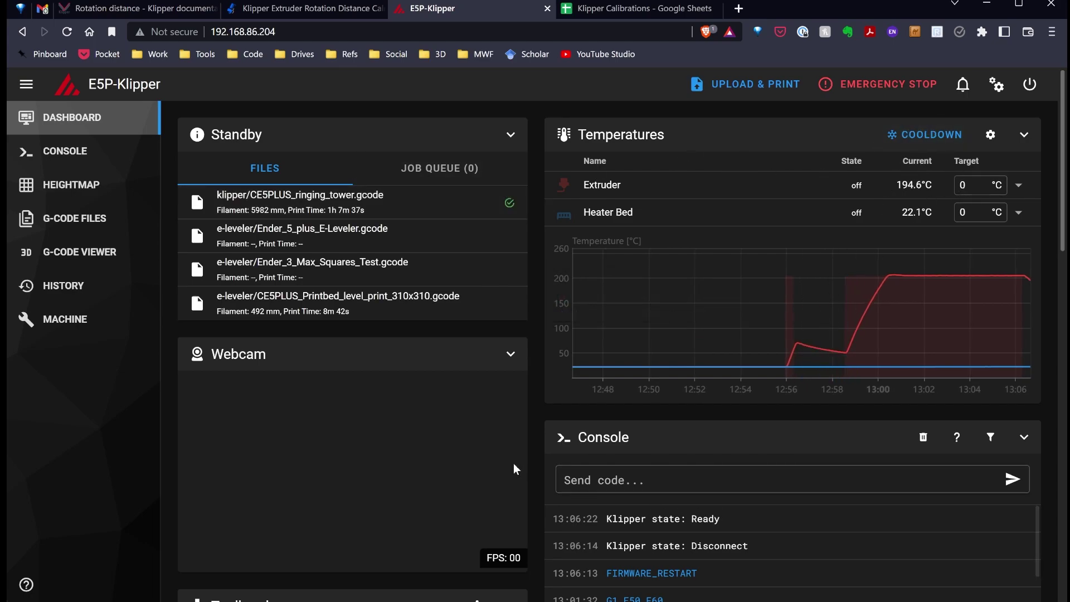
scroll(633, 501, "down", 5)
scroll(633, 513, "up", 5)
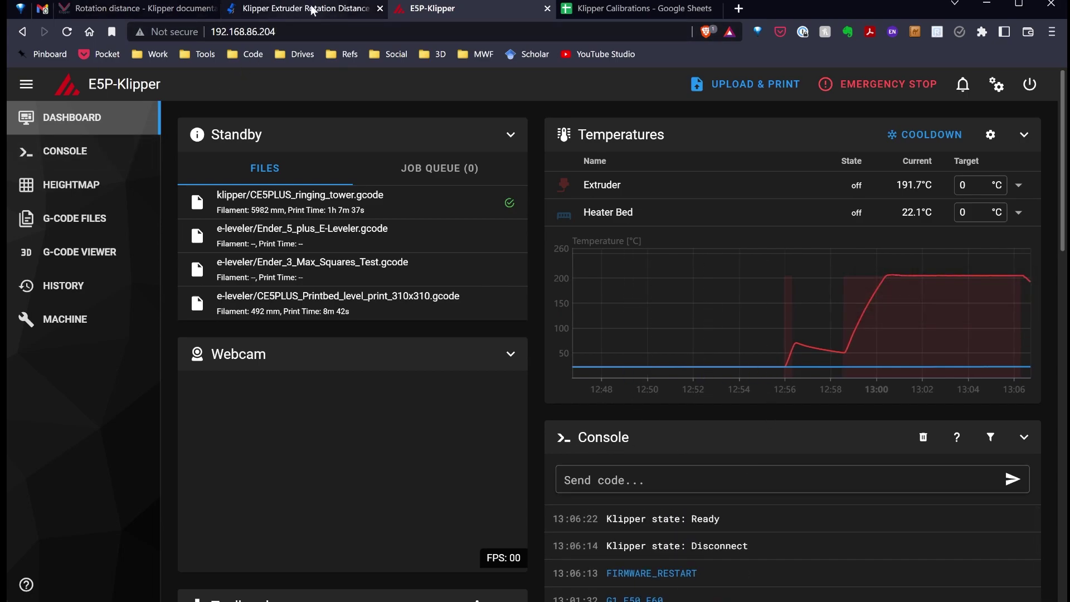
left_click(638, 14)
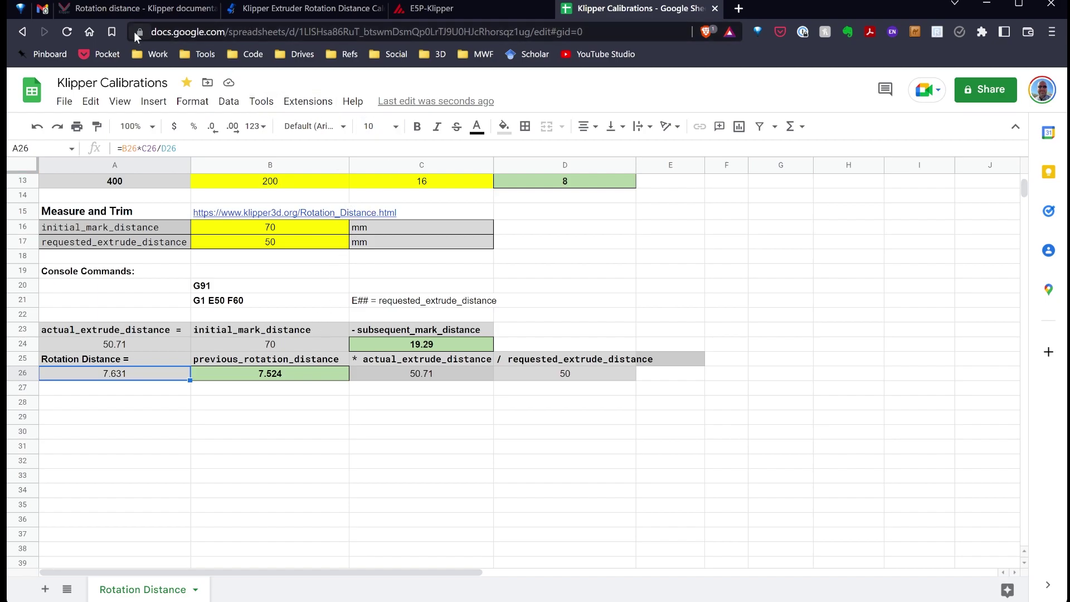
- Highlight the docs' advice to repeat measuring and trimming beyond 2mm, then return to the E5P-Klipper dashboard
left_click(137, 9)
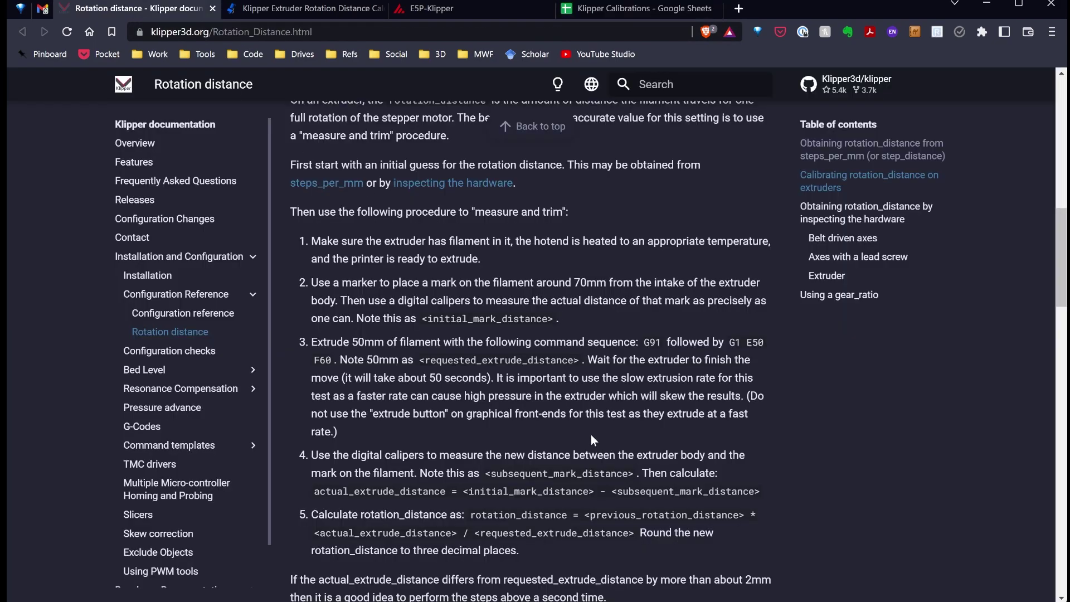
scroll(591, 438, "down", 2)
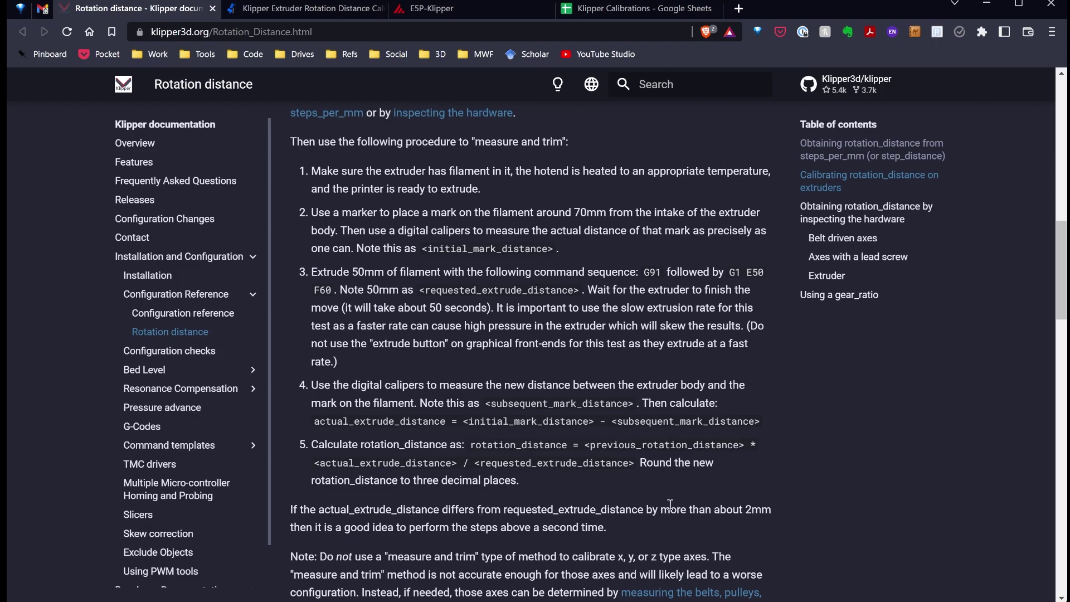
left_click_drag(743, 509, 623, 532)
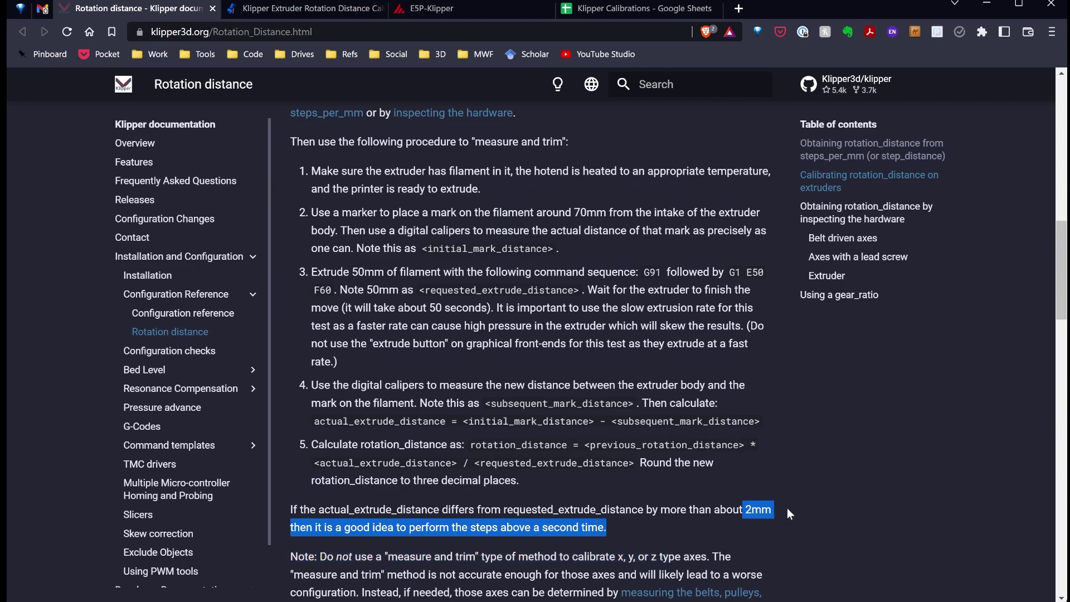
left_click(607, 8)
left_click(458, 8)
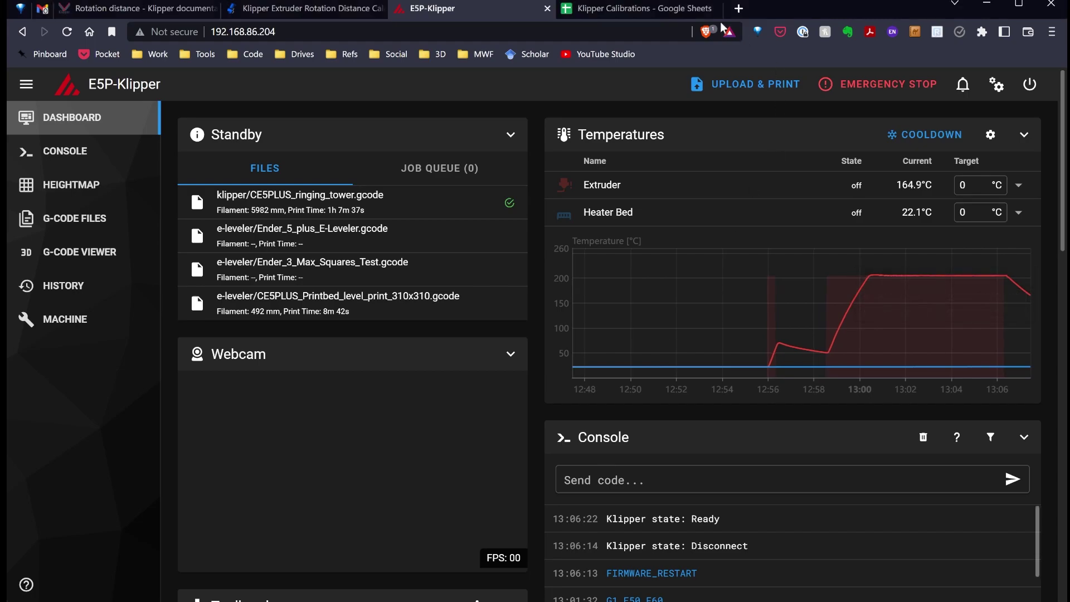
- Bring up the Klipper Calibrations sheet showing the 7.631 rotation distance from 7.524
left_click(628, 10)
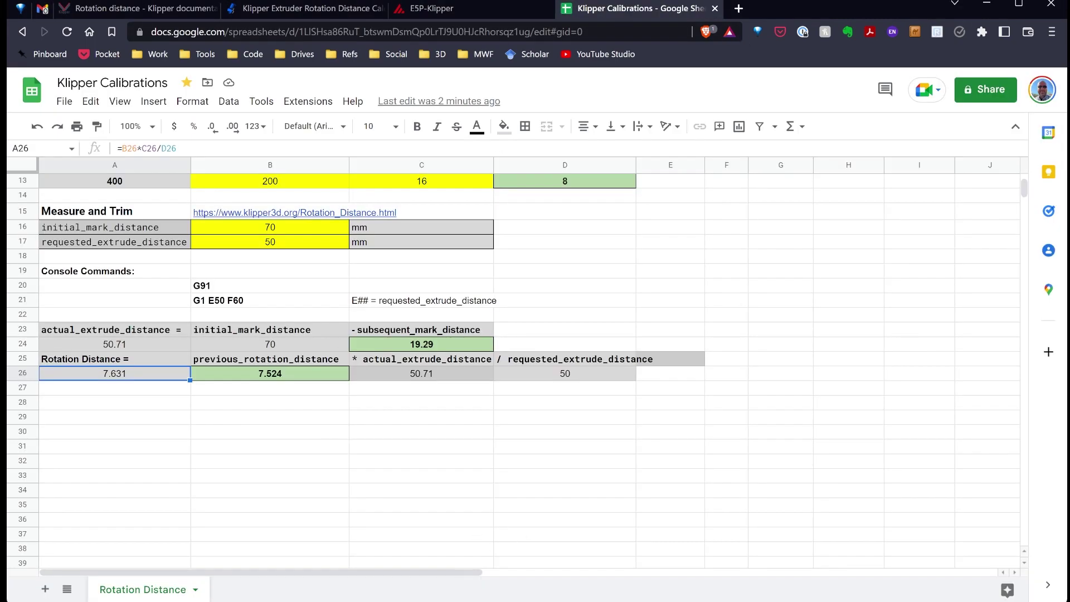